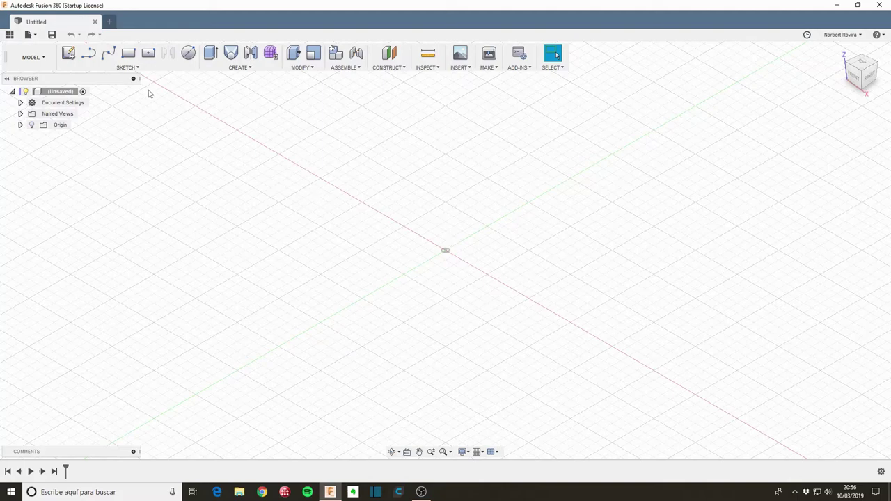
Start a sketch on the front plane and draw the straight top edge of the hull.
click(68, 53)
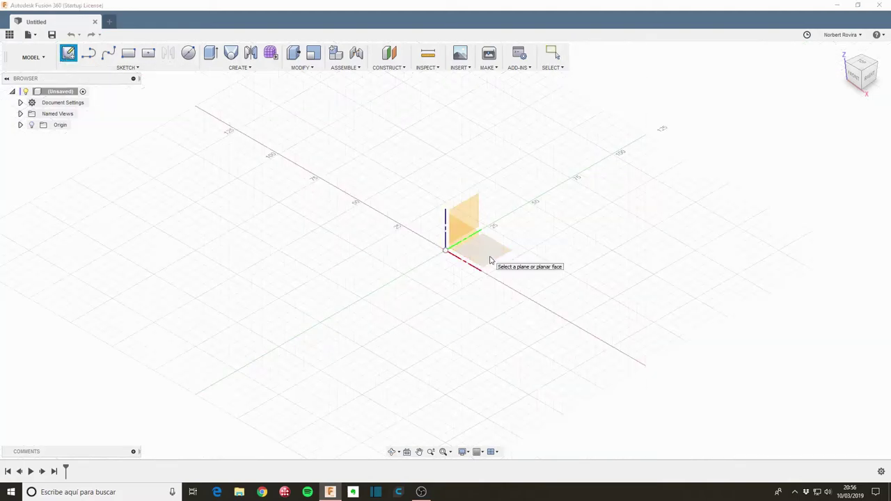
click(471, 247)
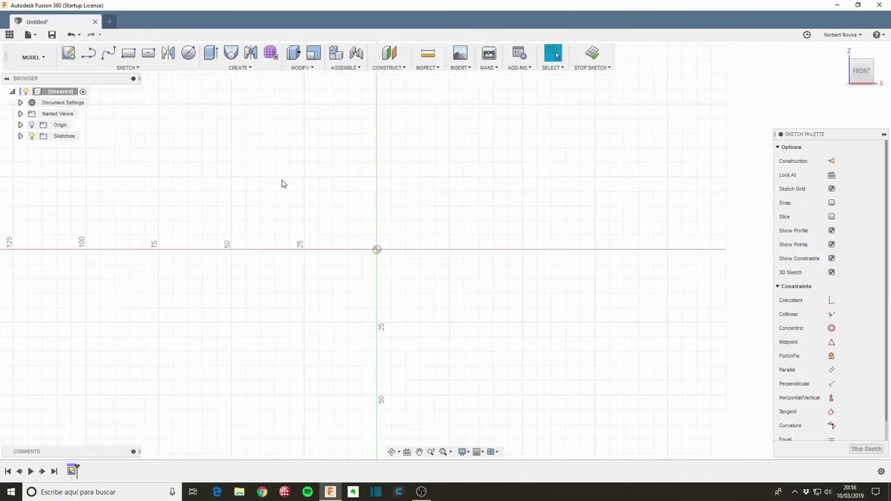
click(89, 55)
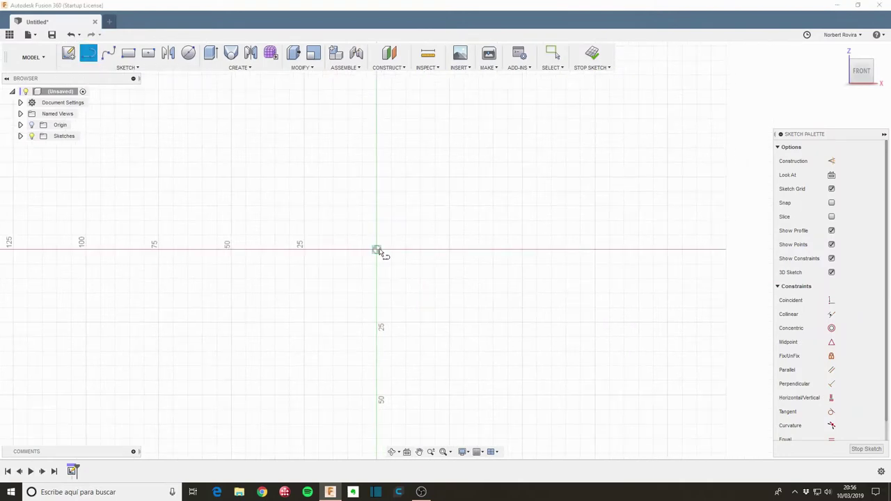
click(377, 213)
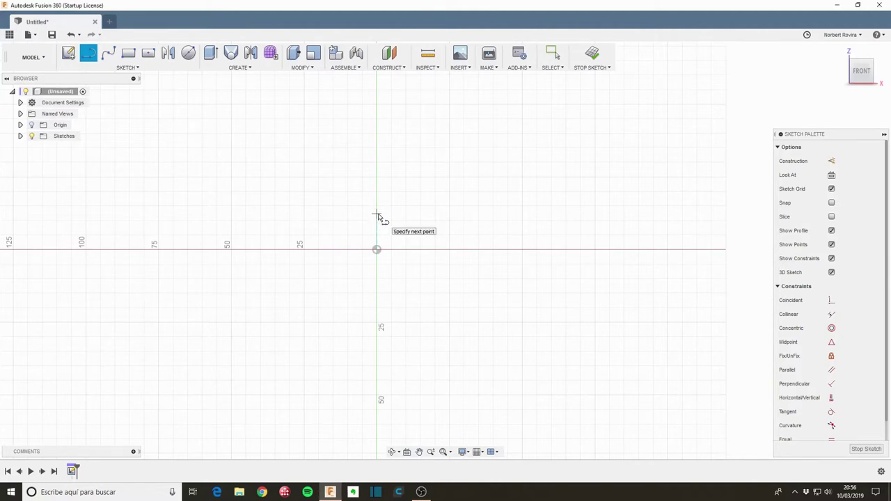
click(445, 214)
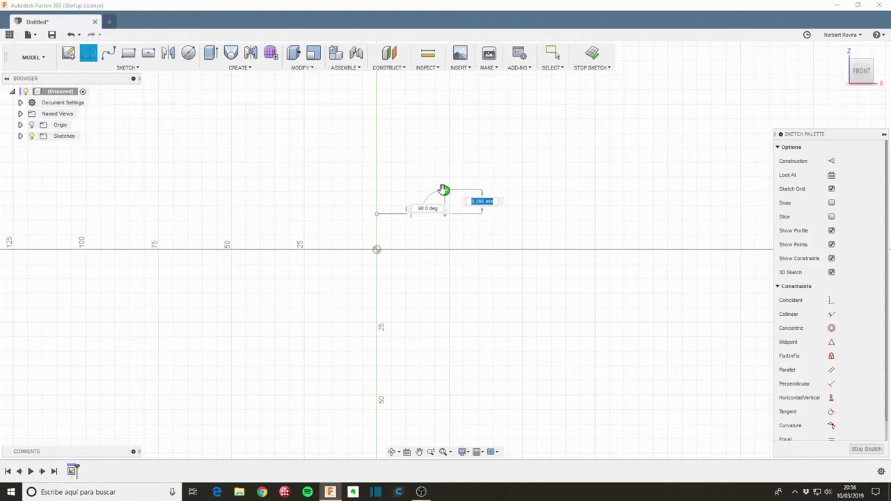
Draw a spline from the top edge's right end to the origin and bend it into a curved bottom.
key(s)
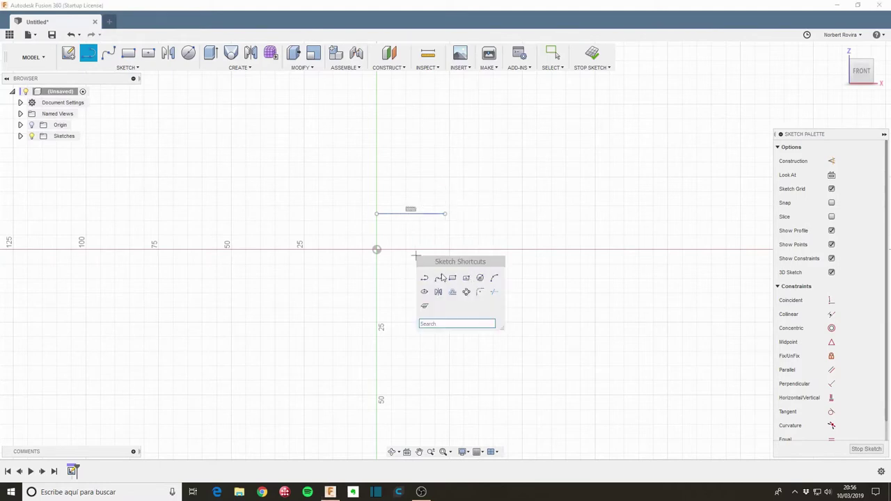
click(440, 279)
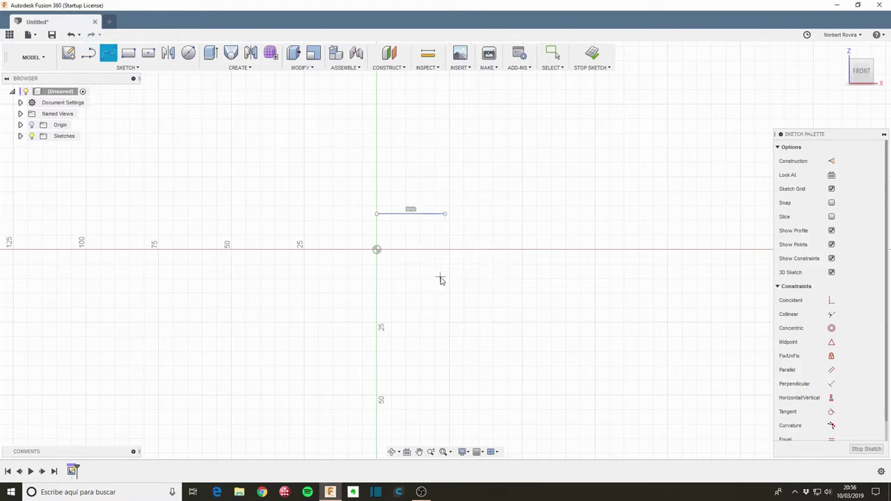
click(445, 214)
click(377, 249)
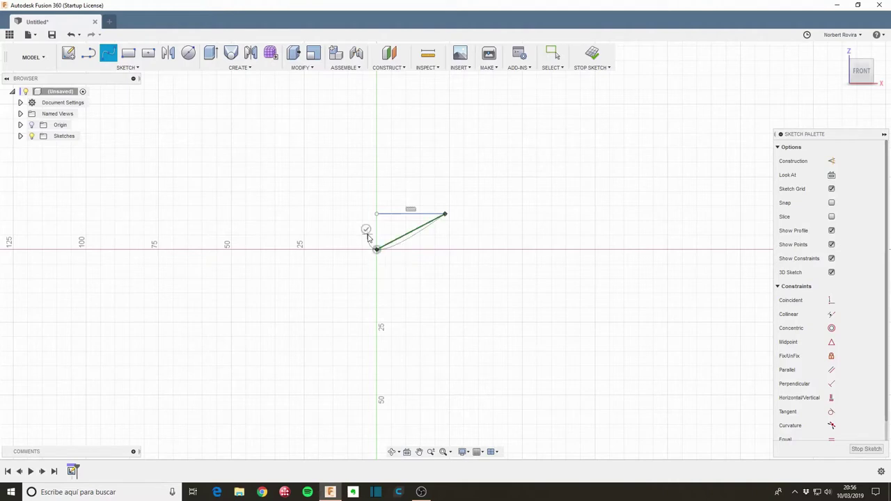
click(366, 230)
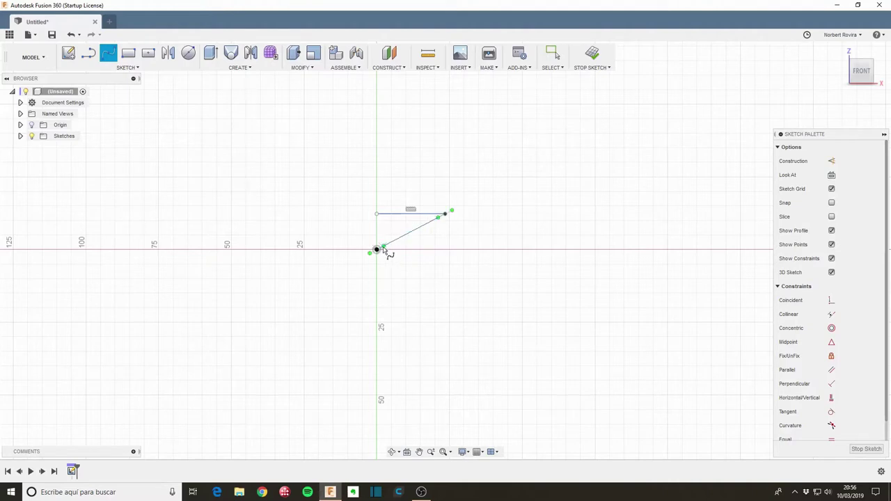
key(Escape)
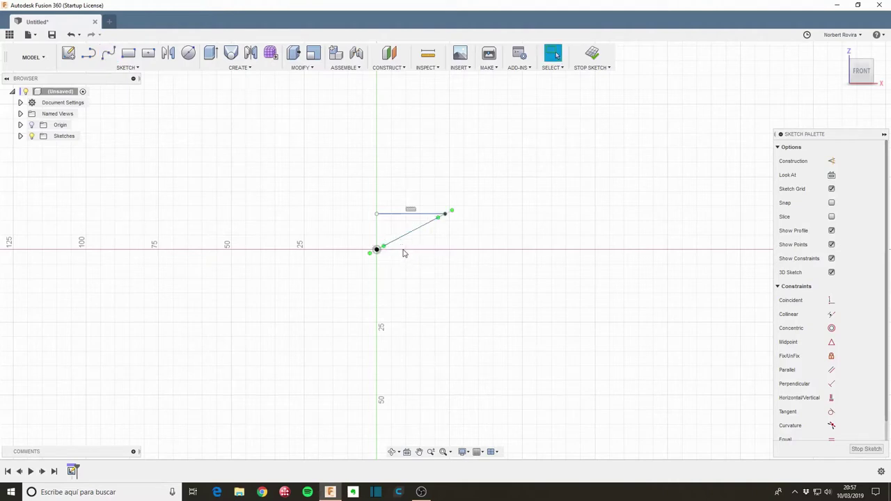
drag(387, 249, 396, 254)
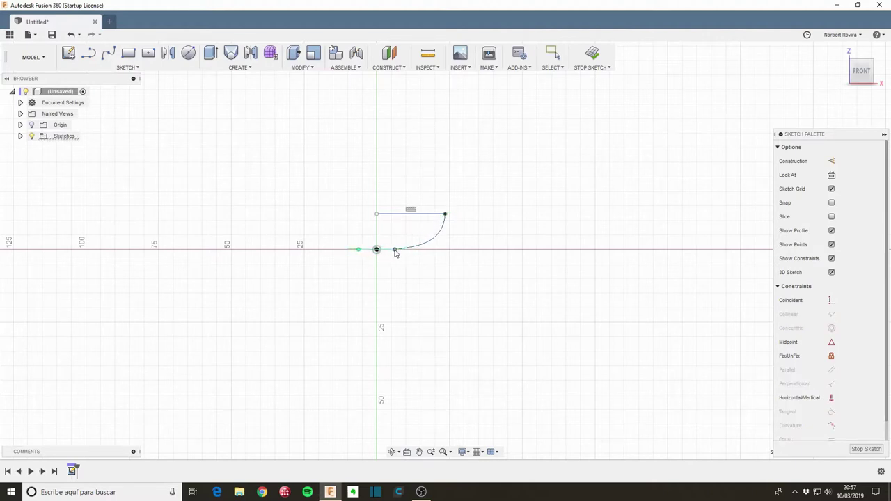
drag(396, 254, 393, 254)
key(Escape)
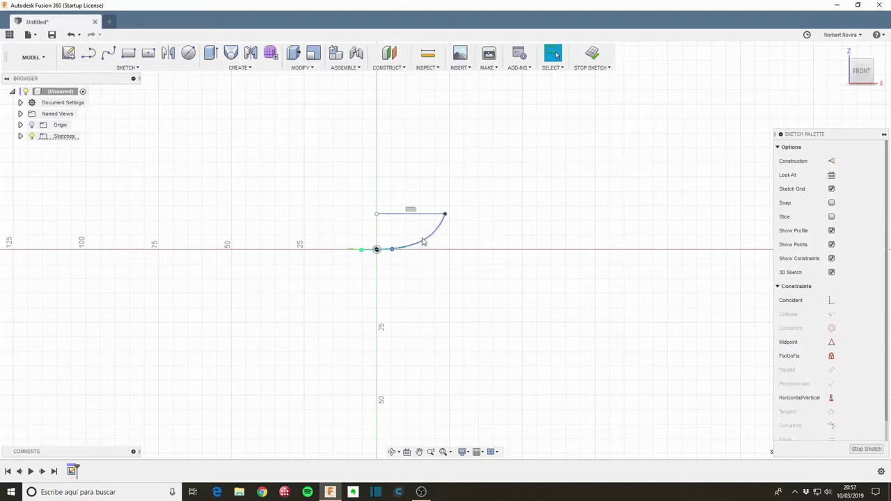
Close the profile with a vertical line from the top-left corner to the origin and finish the sketch.
key(l)
click(377, 215)
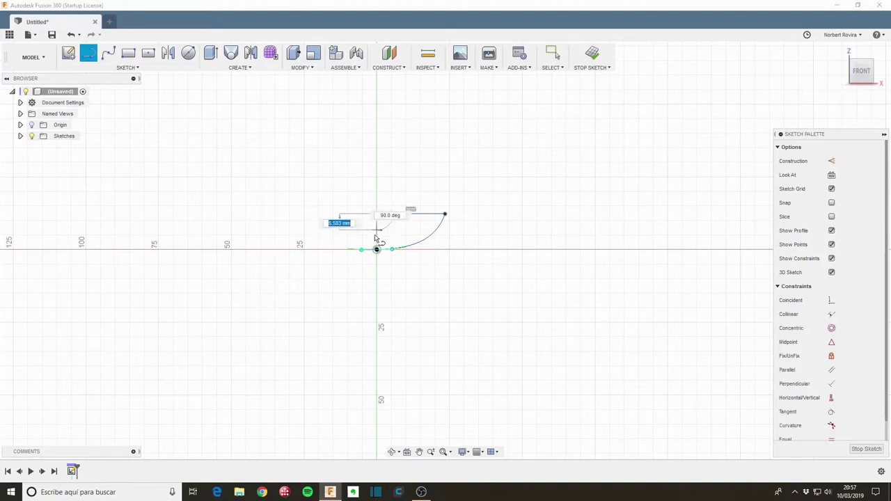
click(377, 249)
key(Escape)
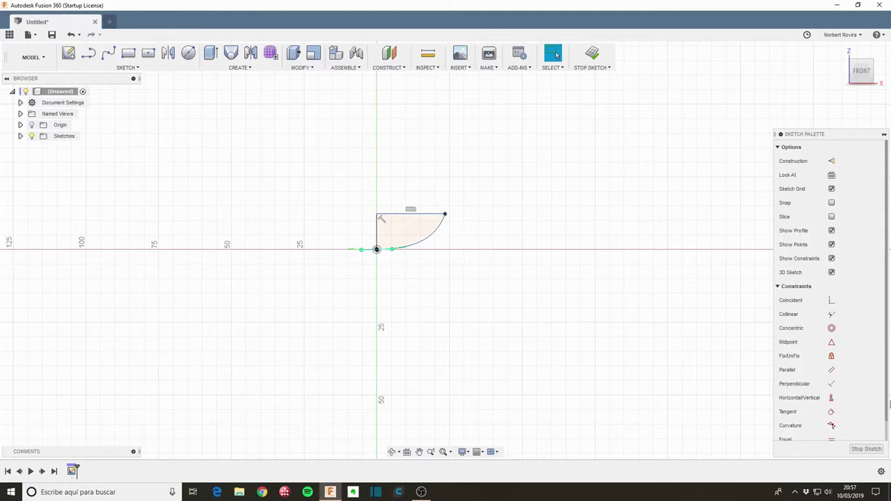
click(865, 449)
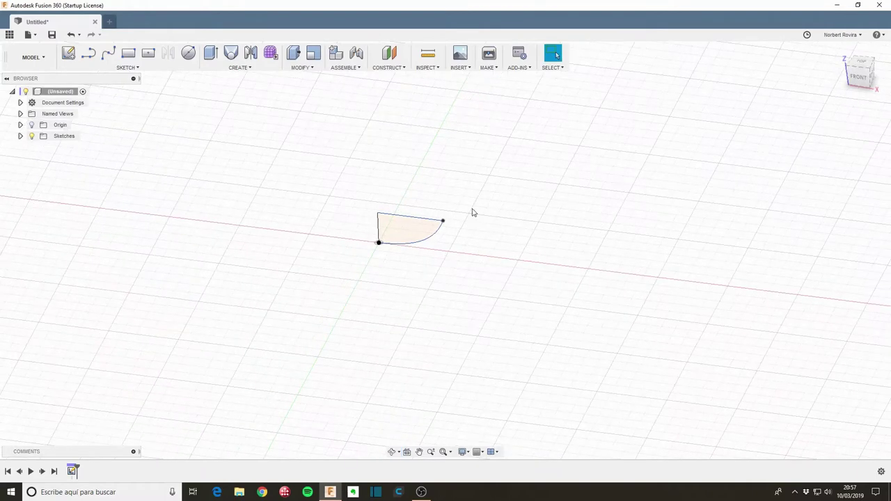
Start a new sketch on the XY plane.
click(68, 55)
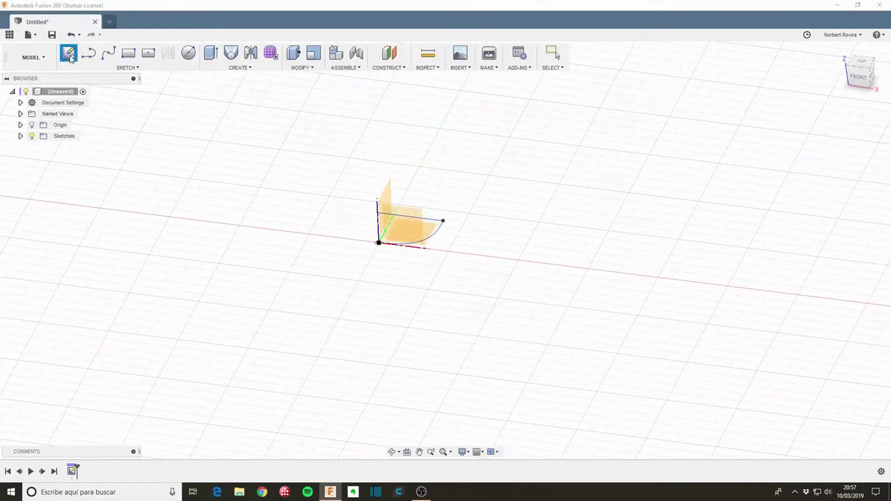
click(424, 235)
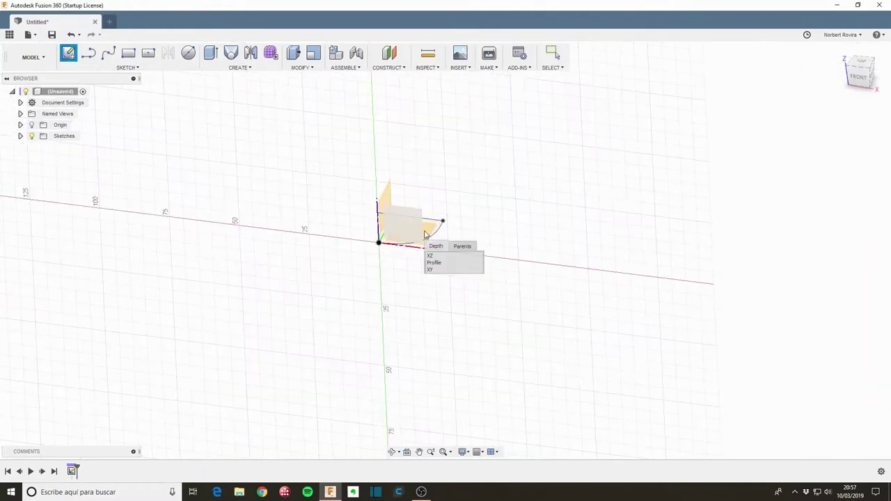
click(443, 271)
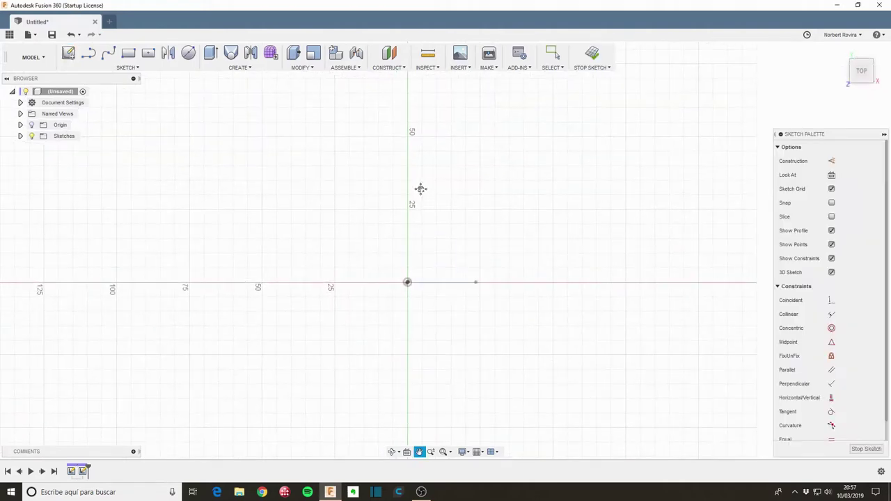
mouse_move(420, 188)
middle_down()
mouse_move(378, 312)
mouse_move(392, 266)
middle_up()
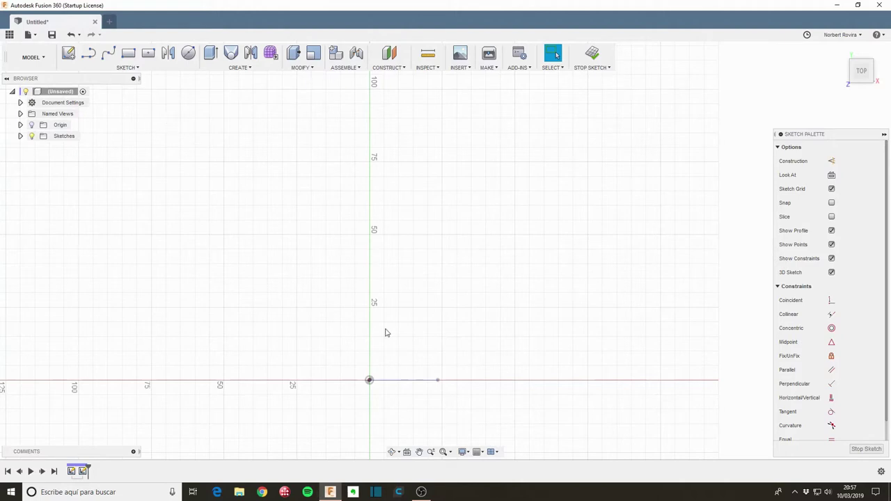
Draw a vertical line about 78 mm up from the origin and finish the sketch.
key(l)
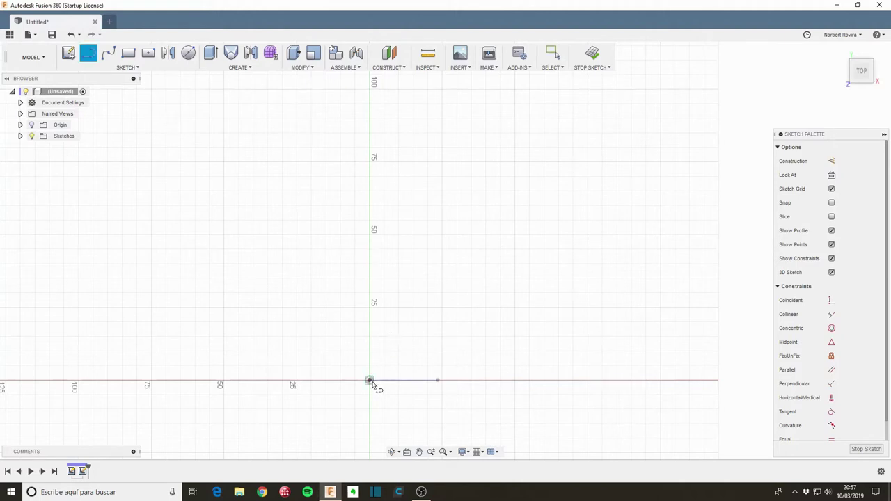
click(370, 381)
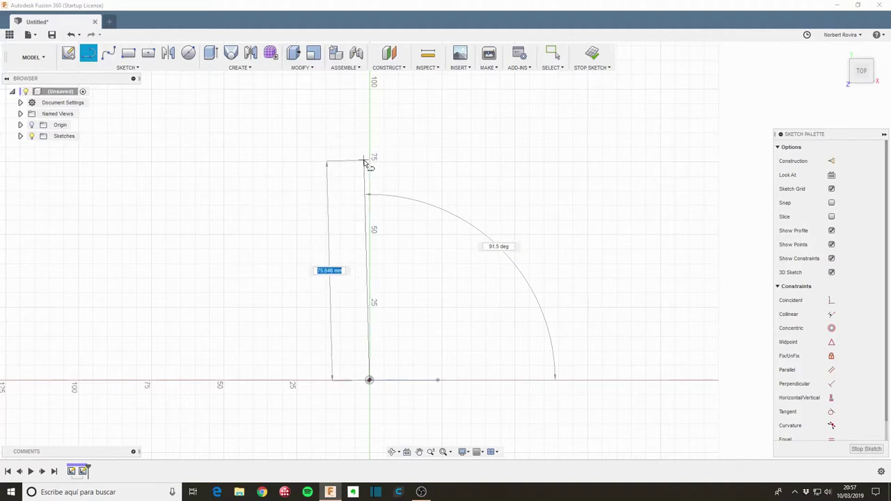
click(370, 152)
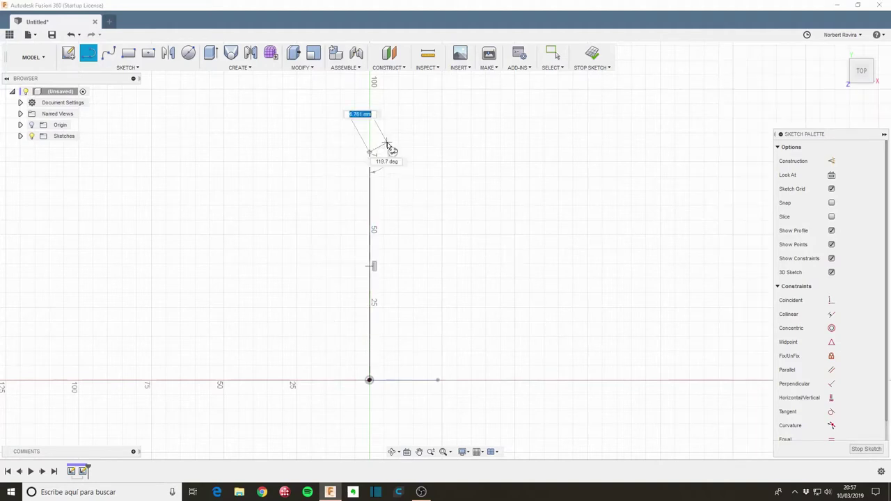
key(Escape)
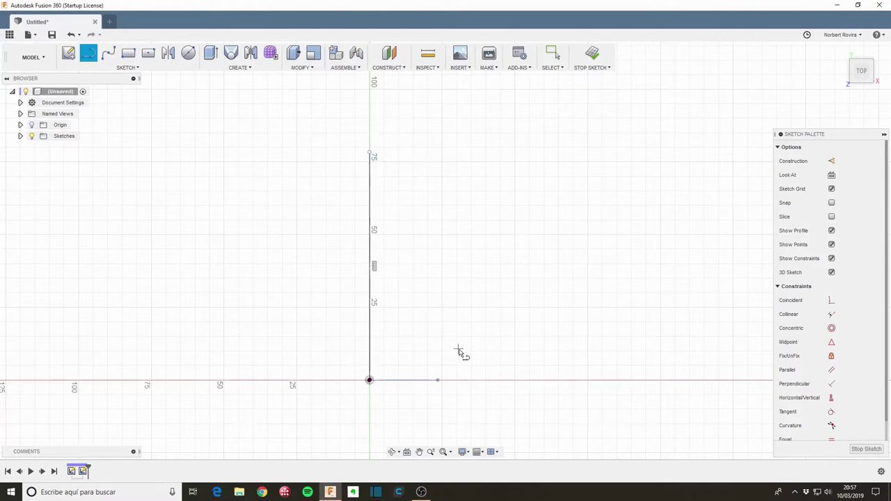
mouse_move(462, 353)
shift+middle_down()
mouse_move(436, 328)
mouse_move(443, 328)
shift+middle_up()
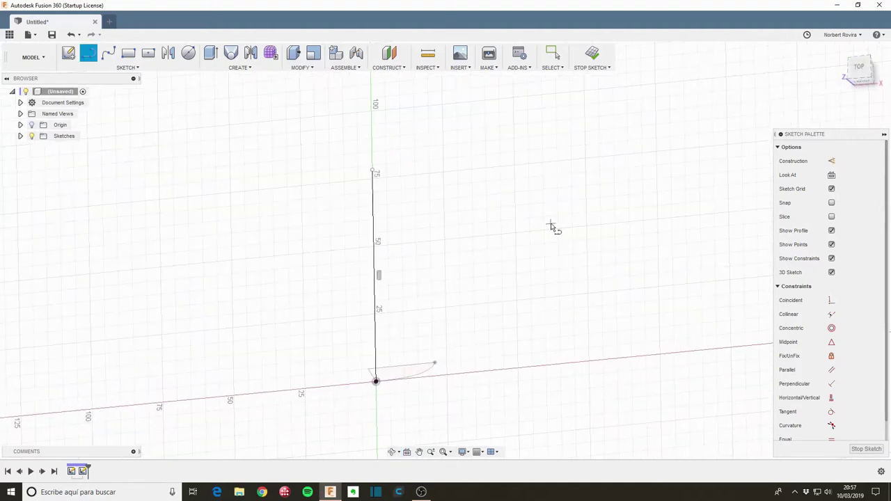
click(866, 449)
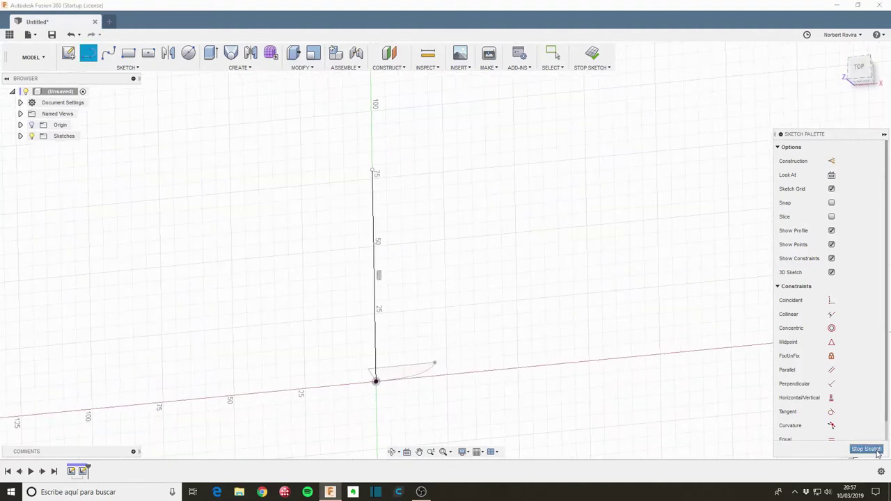
click(376, 294)
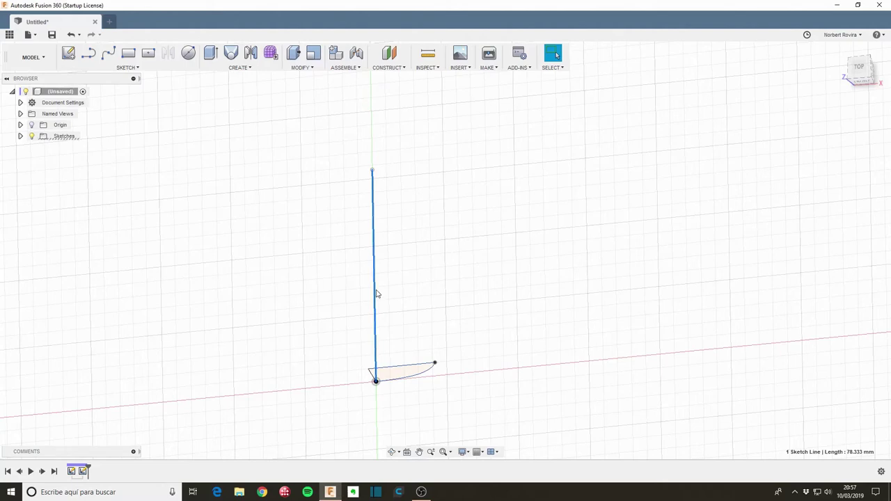
Delete the second sketch and add a plane offset from XY out to the sketch point (12.264 mm).
right_click(82, 471)
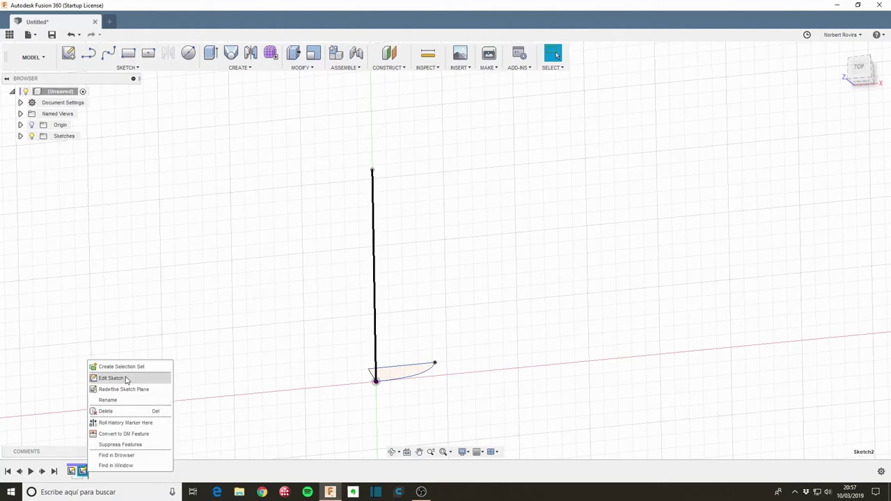
click(126, 412)
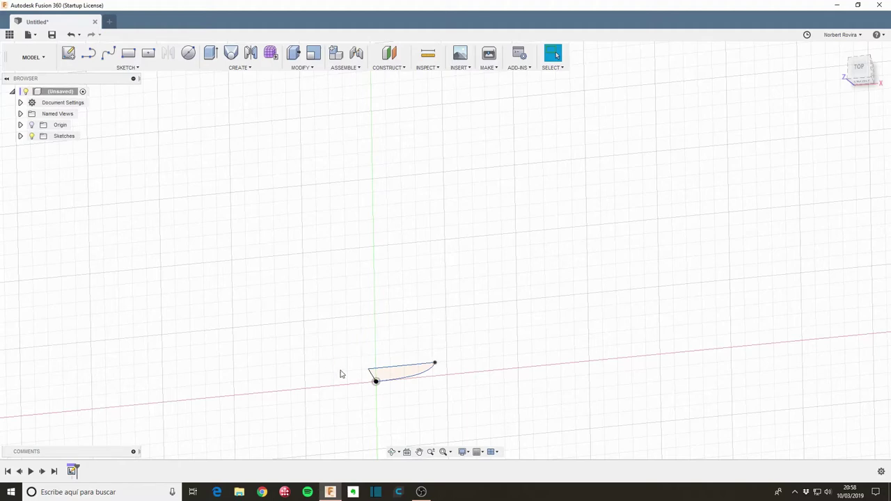
click(403, 66)
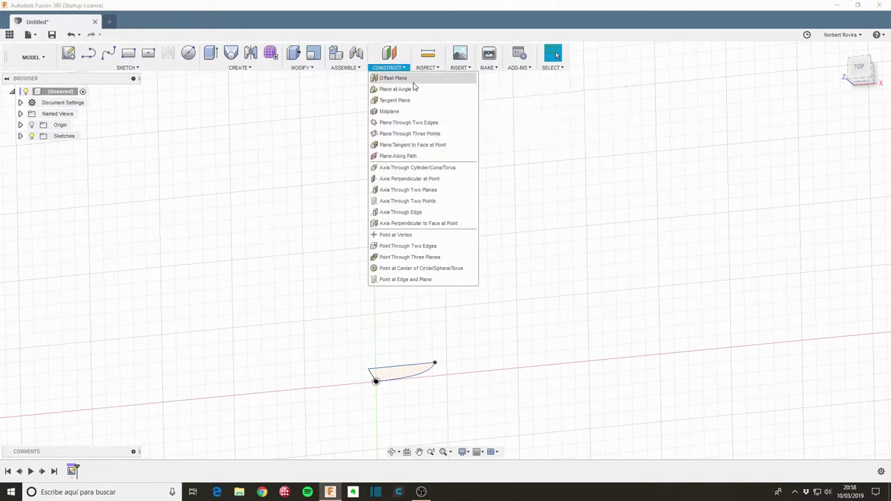
click(411, 81)
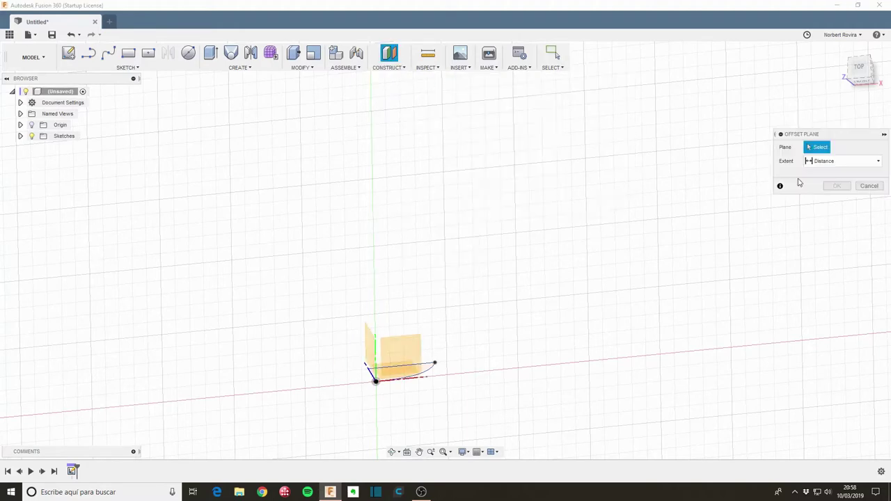
click(410, 345)
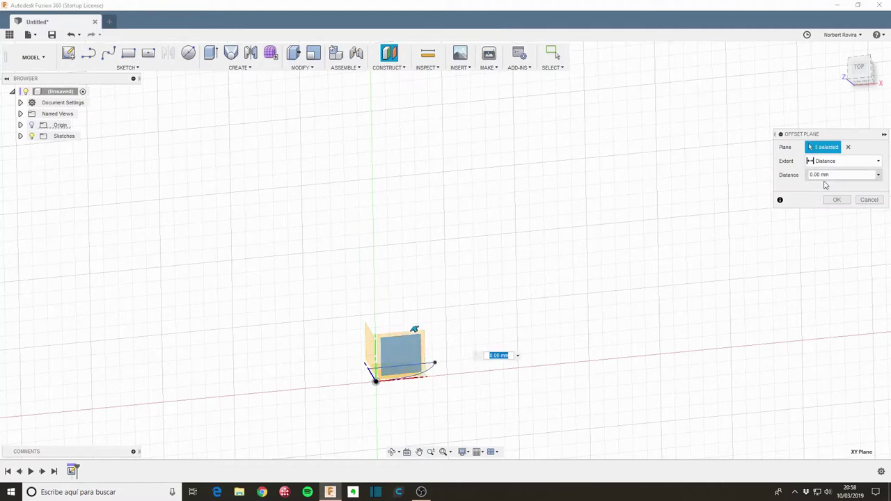
click(844, 161)
click(825, 186)
mouse_move(645, 309)
shift+middle_down()
mouse_move(525, 356)
mouse_move(466, 348)
shift+middle_up()
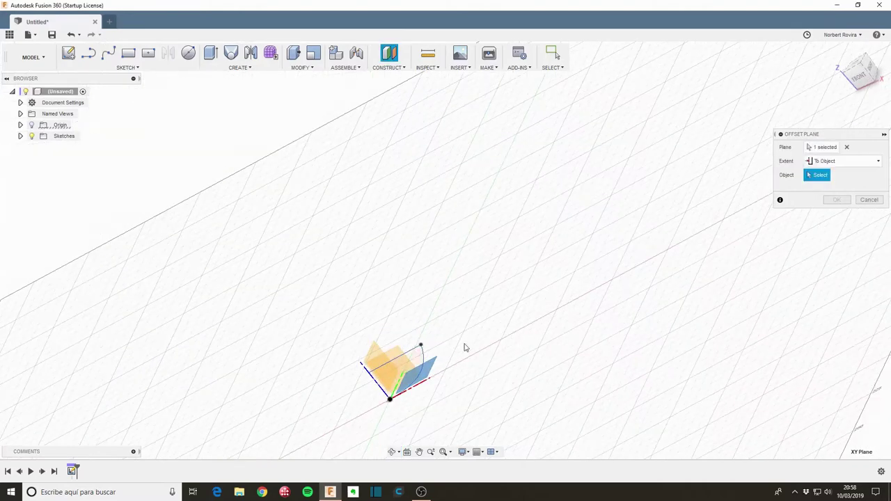
click(421, 346)
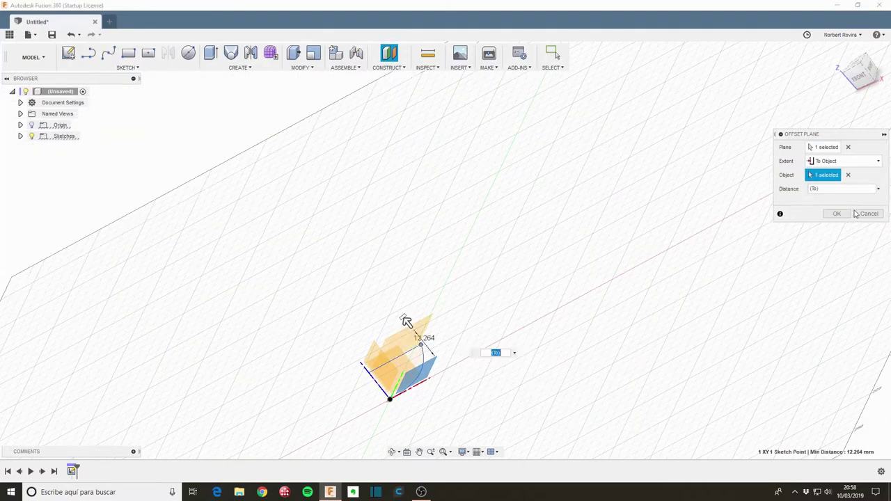
click(837, 214)
Start a sketch on the offset plane and draw a vertical line about 75 mm tall from the origin.
key(s)
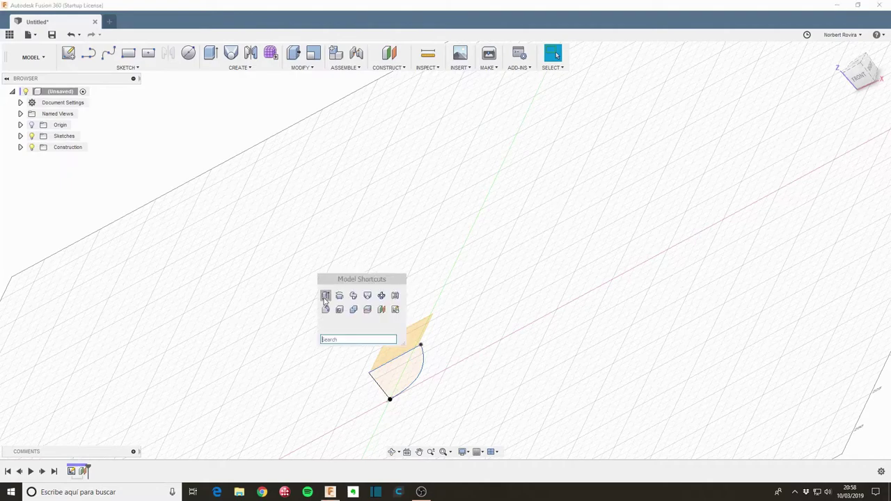
click(397, 310)
click(414, 337)
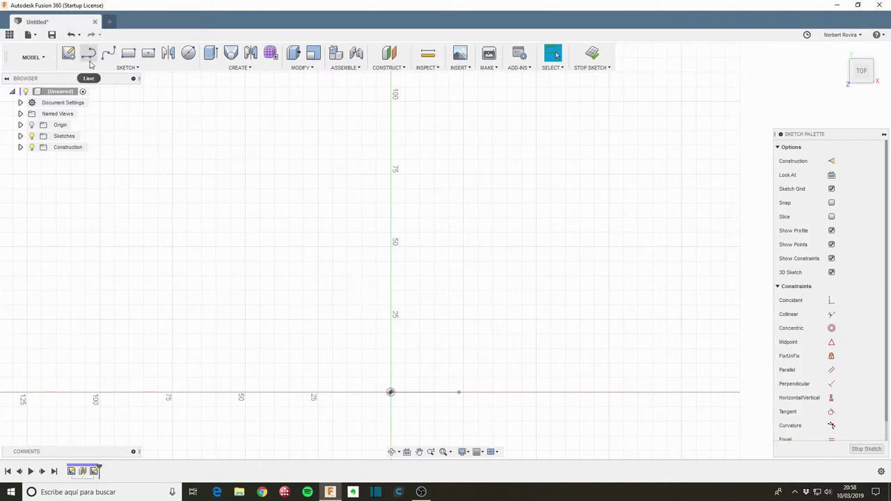
key(s)
click(226, 177)
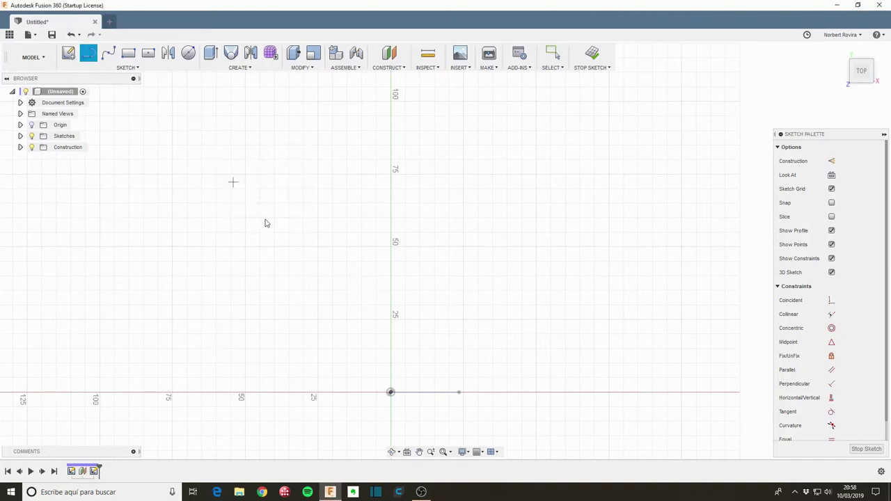
click(391, 392)
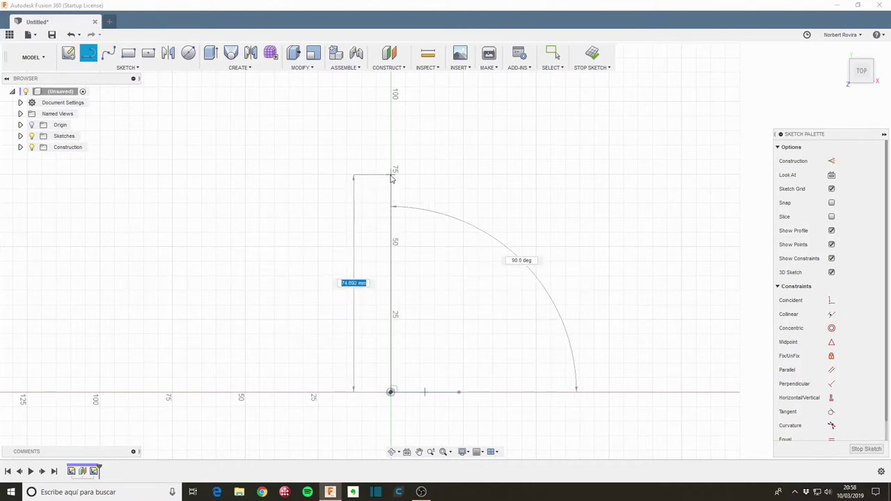
click(391, 175)
key(Escape)
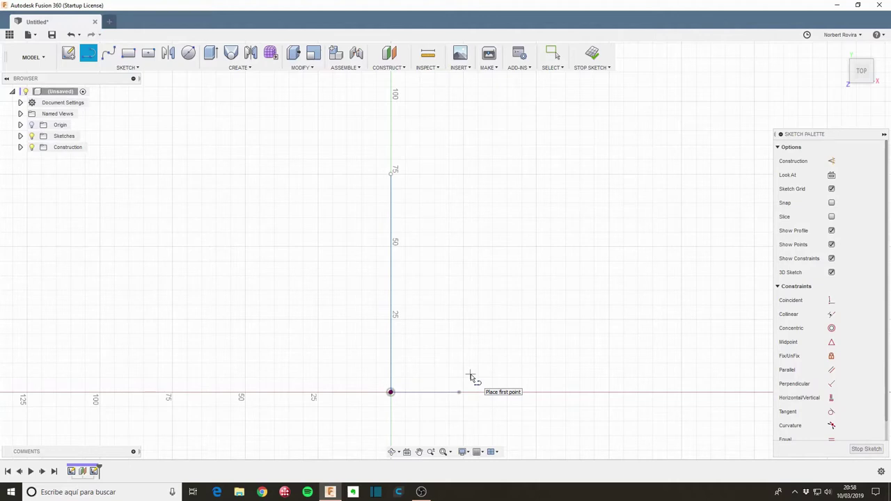
Project the two reference points into the sketch.
shift+middle_drag(505, 404, 490, 378)
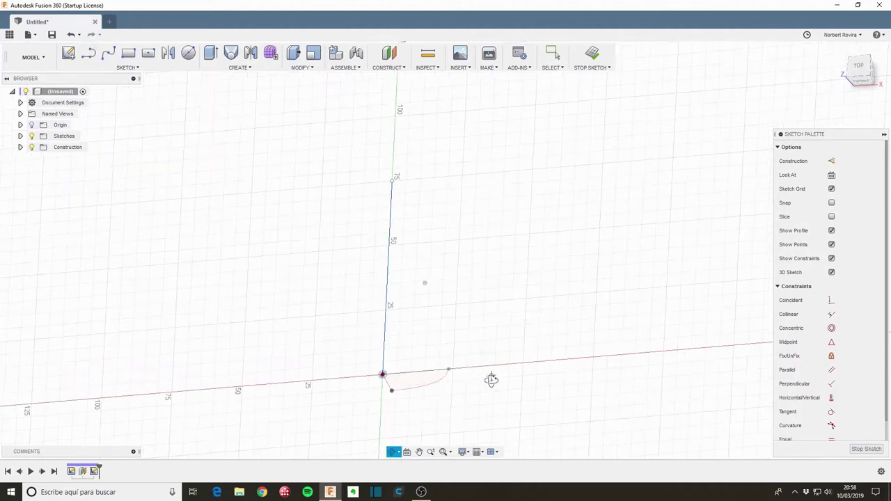
key(p)
click(451, 371)
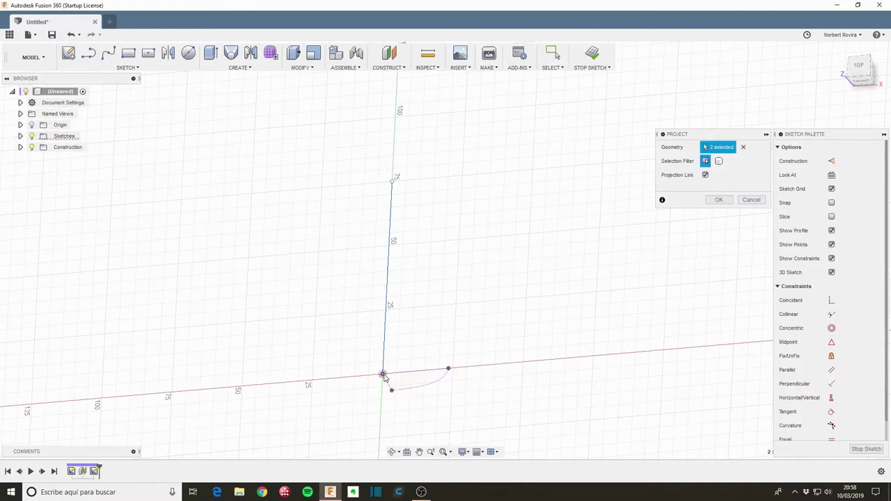
click(384, 377)
click(719, 201)
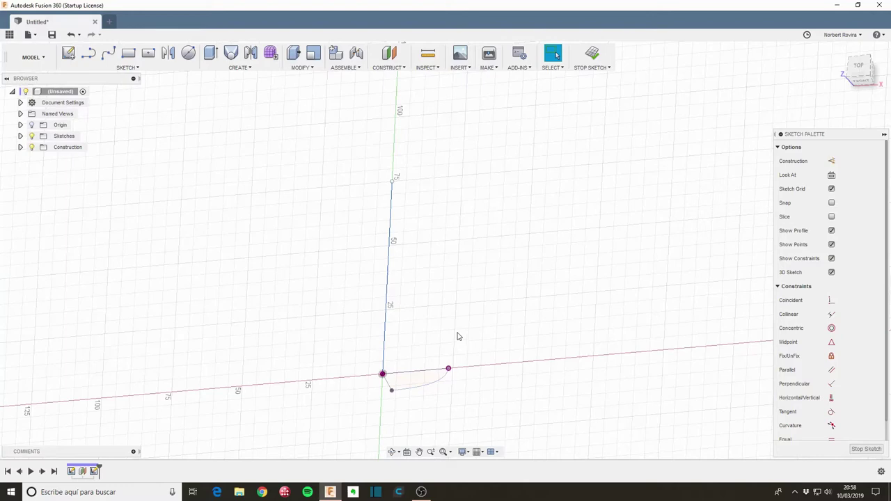
Draw a fit-point spline from the projected point to the line's top, bow it outward, and finish.
key(s)
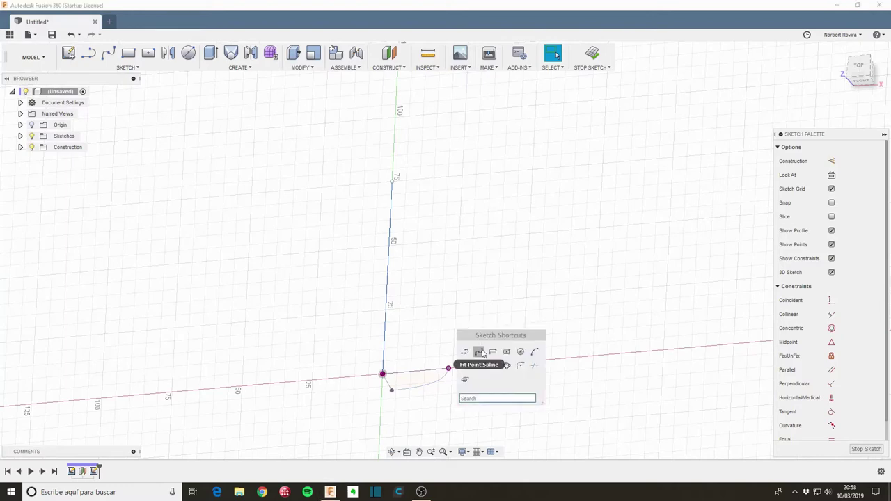
click(479, 350)
click(448, 369)
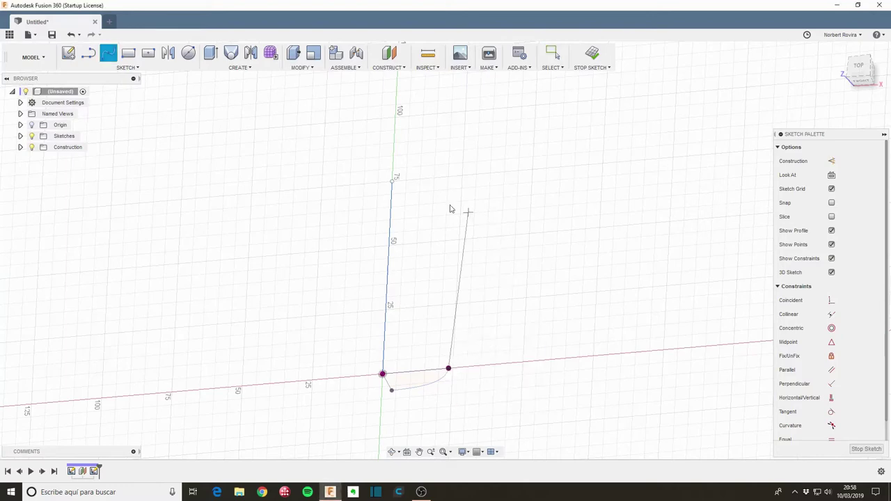
click(394, 182)
click(413, 173)
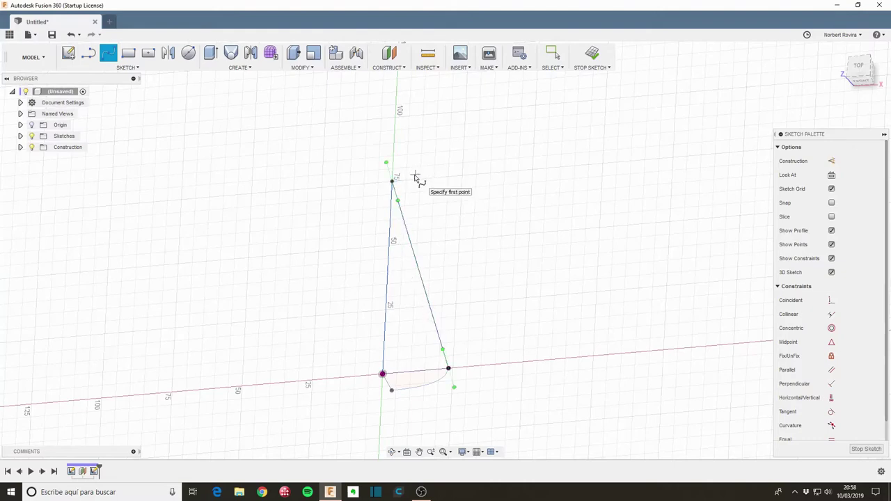
key(Escape)
click(399, 202)
drag(399, 202, 405, 200)
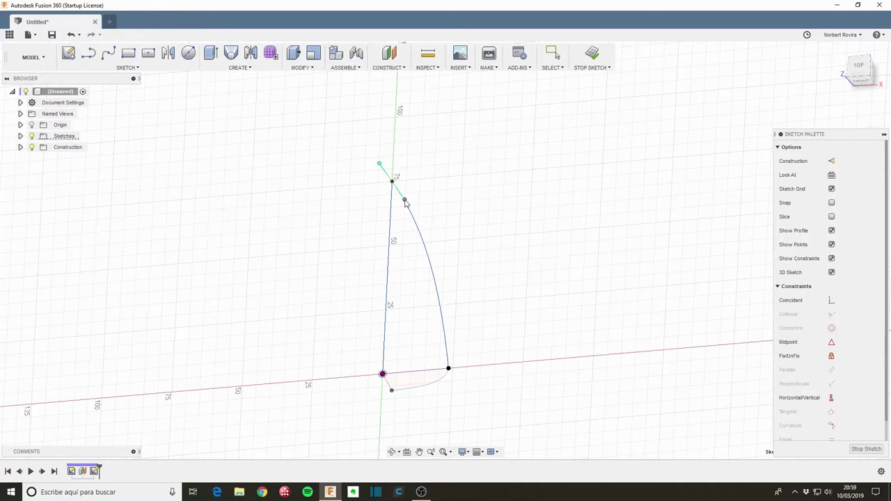
drag(406, 203, 408, 197)
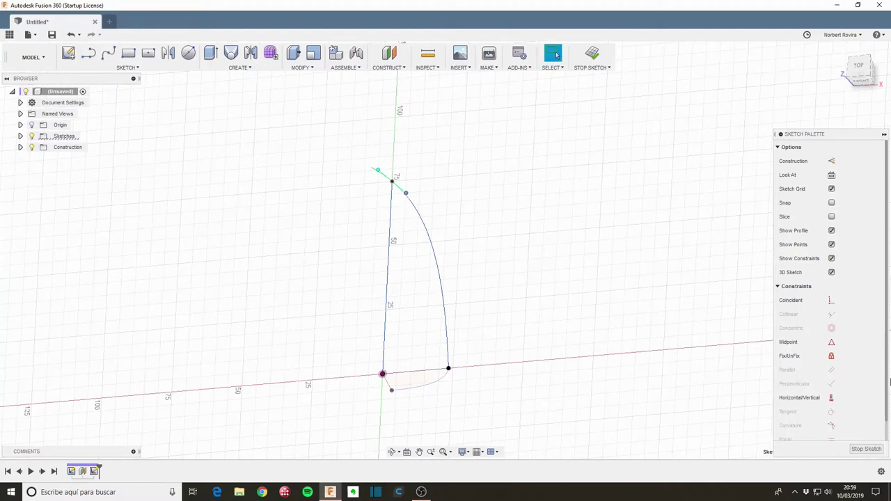
click(866, 449)
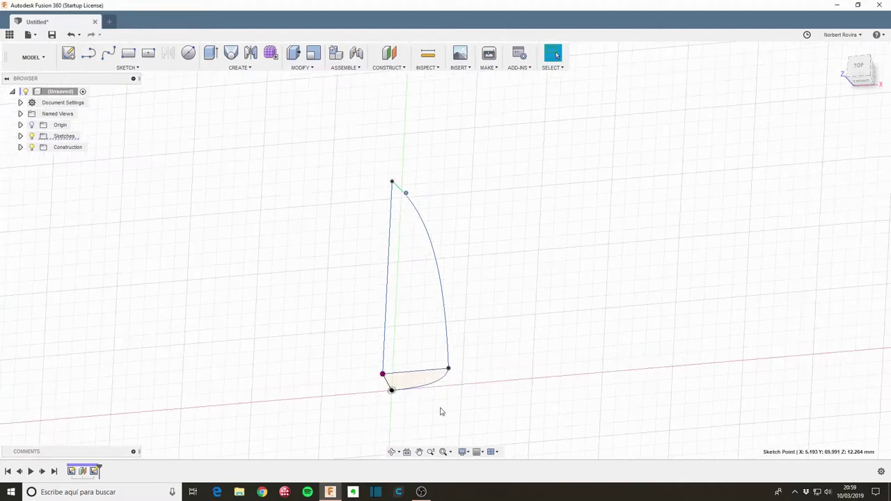
Start a new sketch on the YZ plane.
key(s)
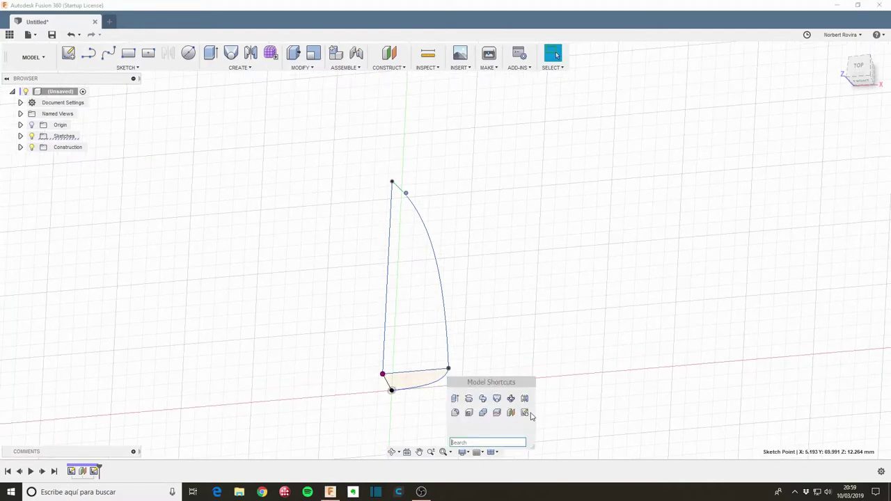
click(525, 412)
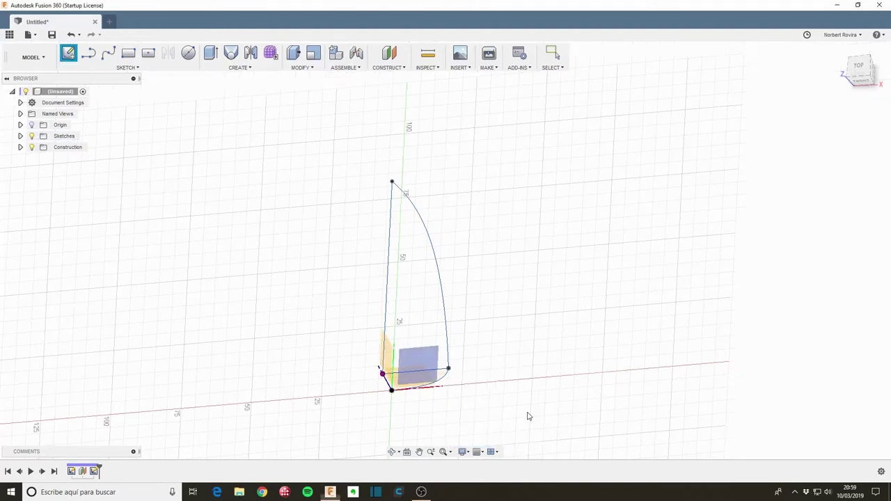
click(394, 362)
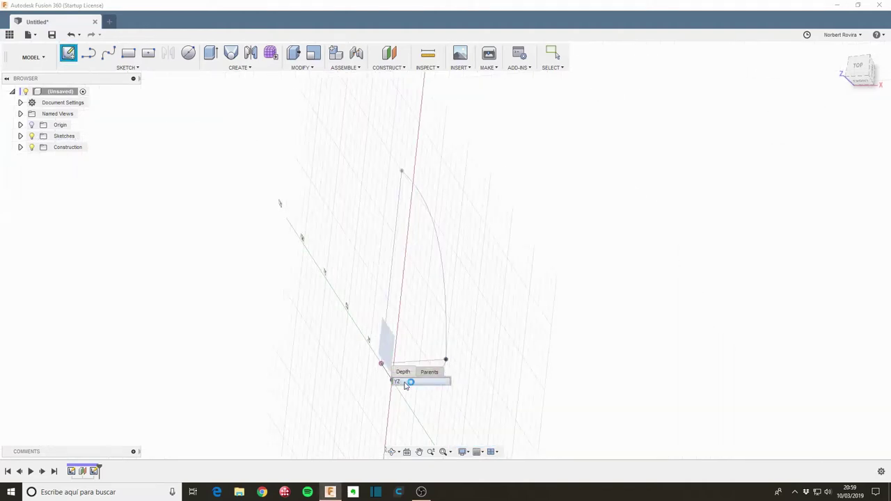
middle_drag(514, 296, 384, 376)
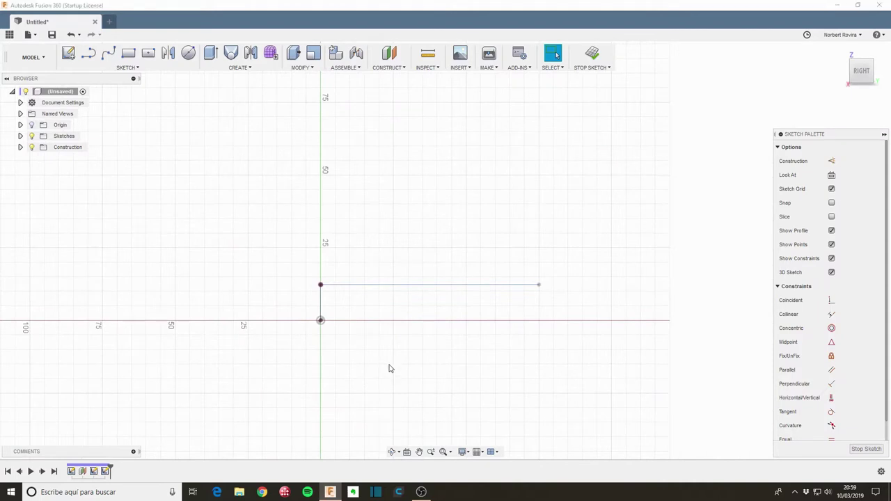
Project the origin and the horizontal line's end point into the sketch.
key(s)
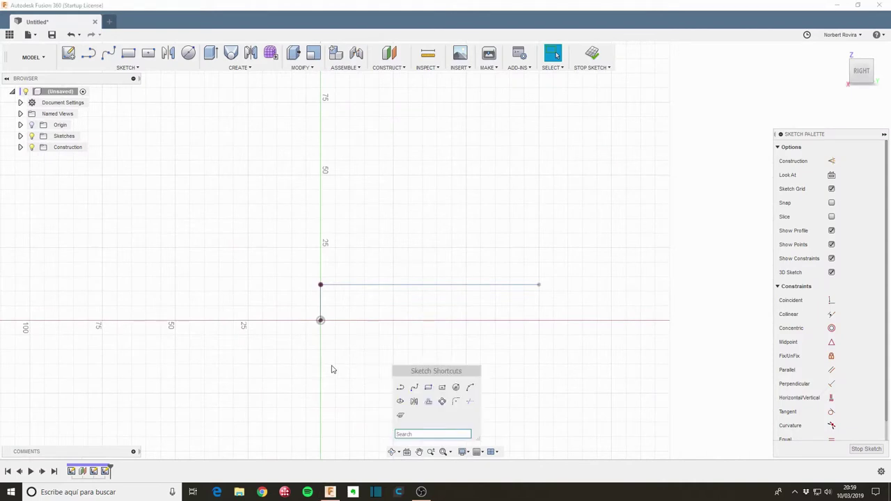
text(p)
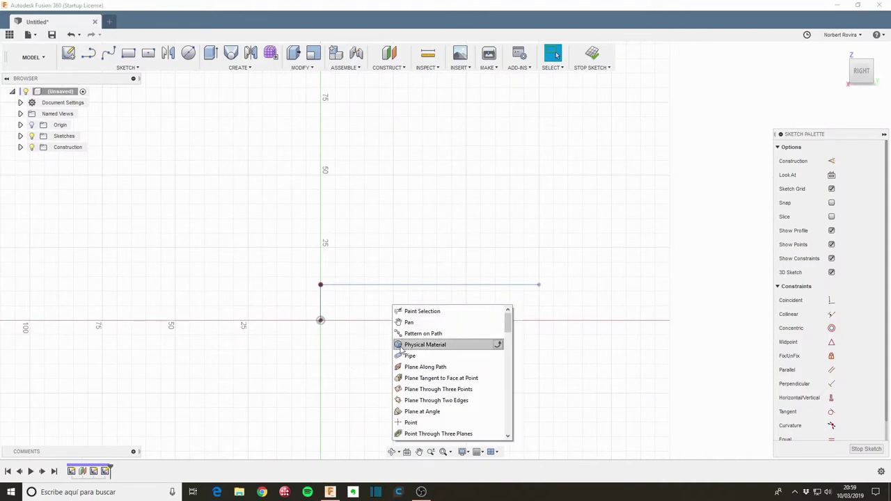
key(Escape)
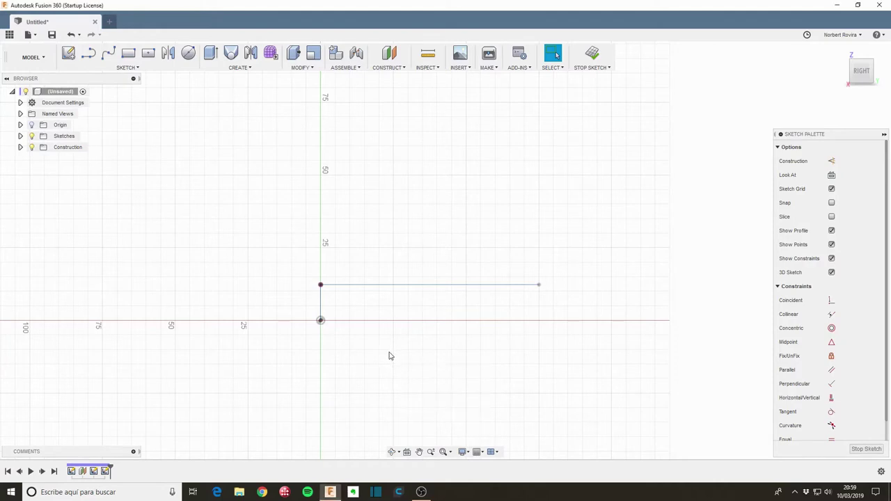
key(p)
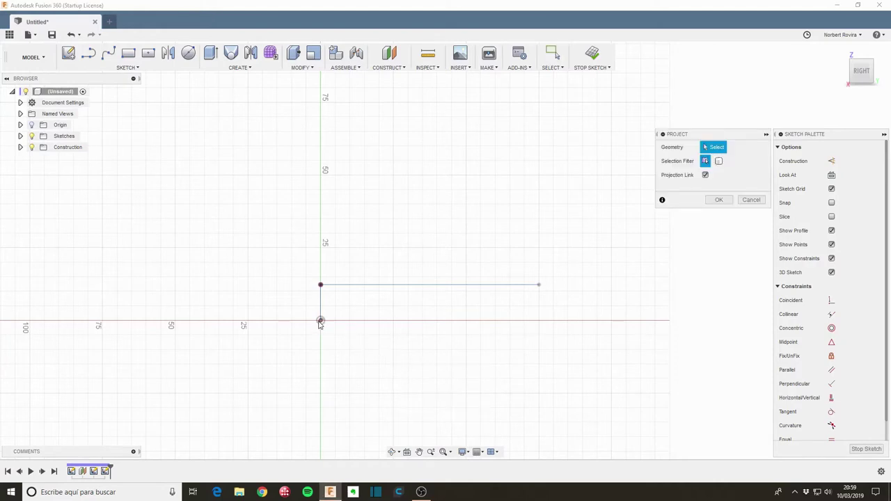
click(321, 321)
click(542, 287)
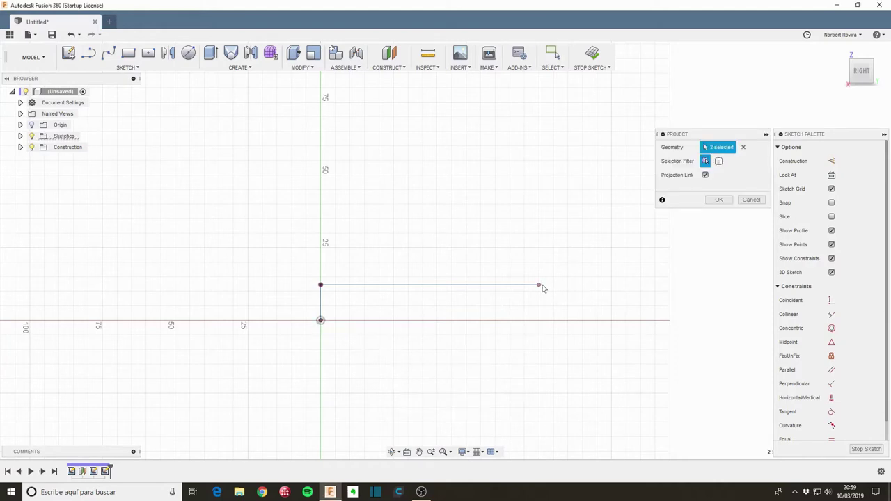
click(719, 200)
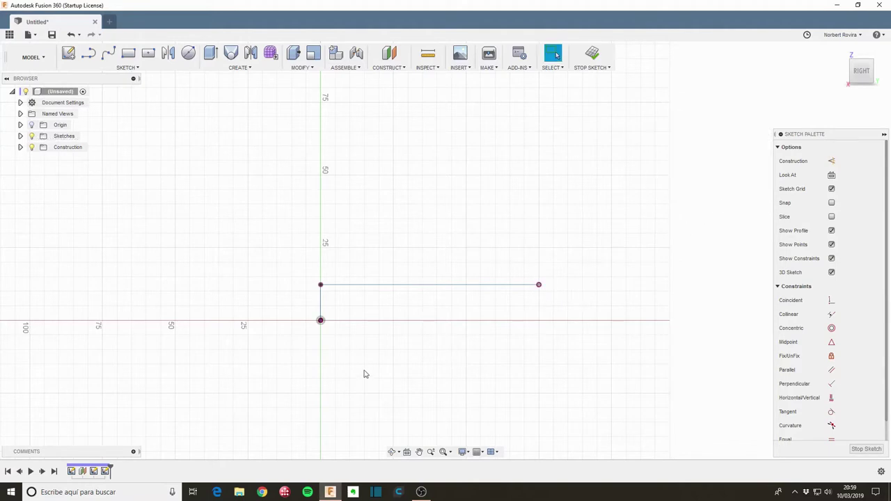
Draw a spline from the origin to the projected line end, make it sag, and finish the sketch.
key(s)
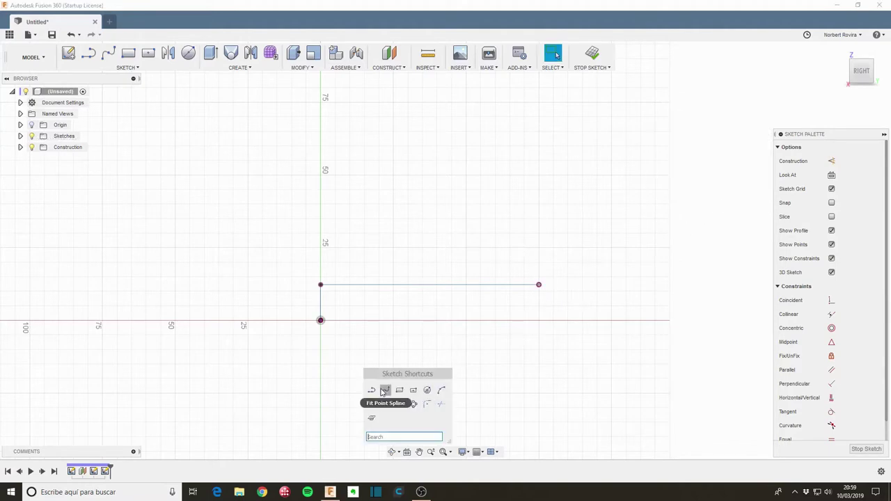
click(385, 391)
click(320, 321)
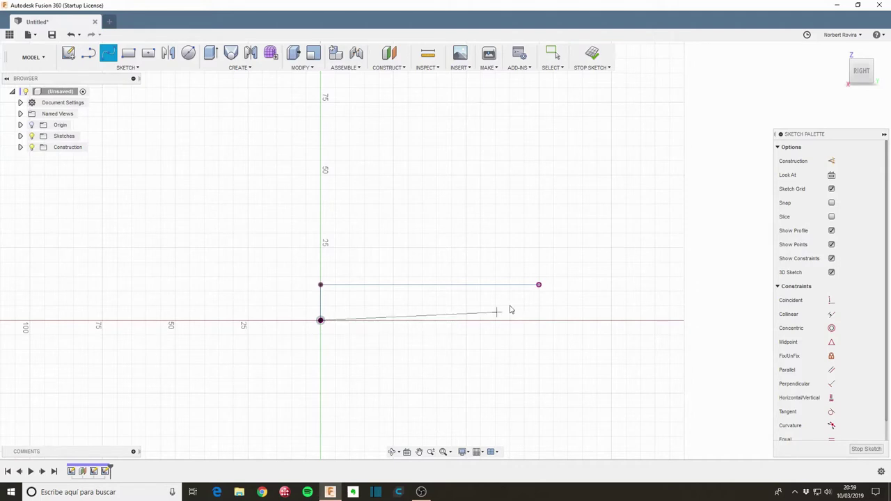
click(539, 285)
key(Return)
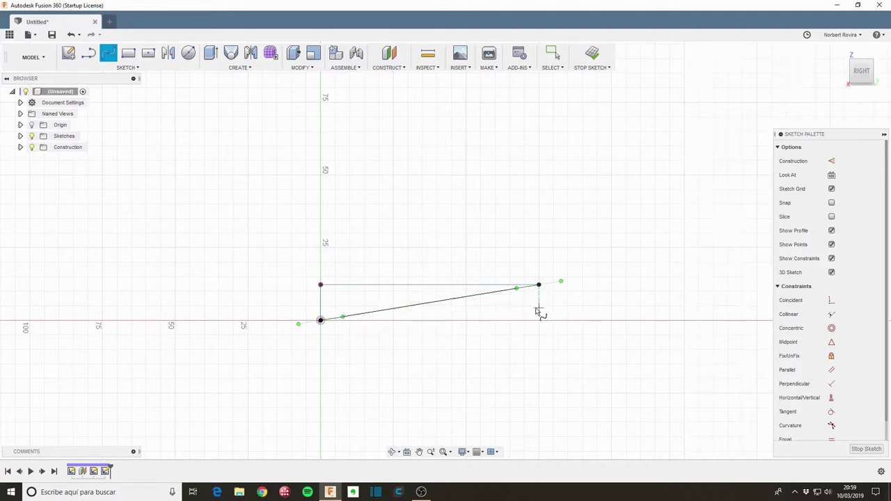
drag(520, 293, 529, 301)
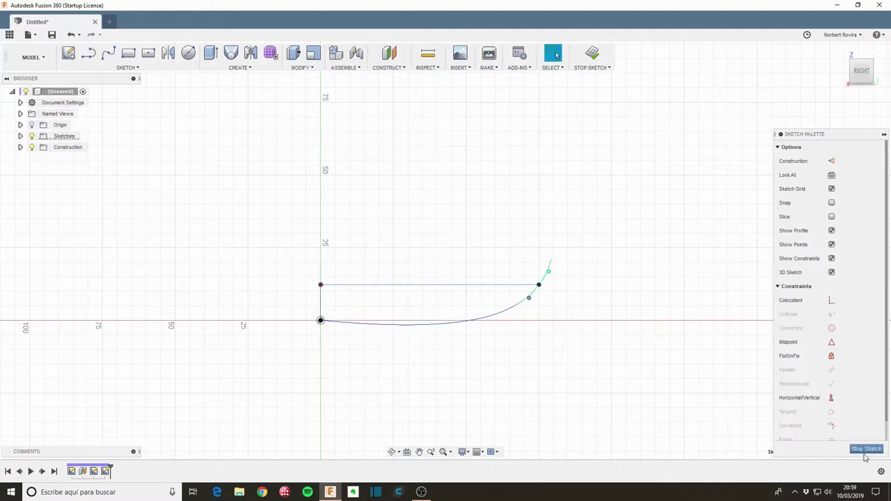
shift+middle_drag(869, 454, 867, 452)
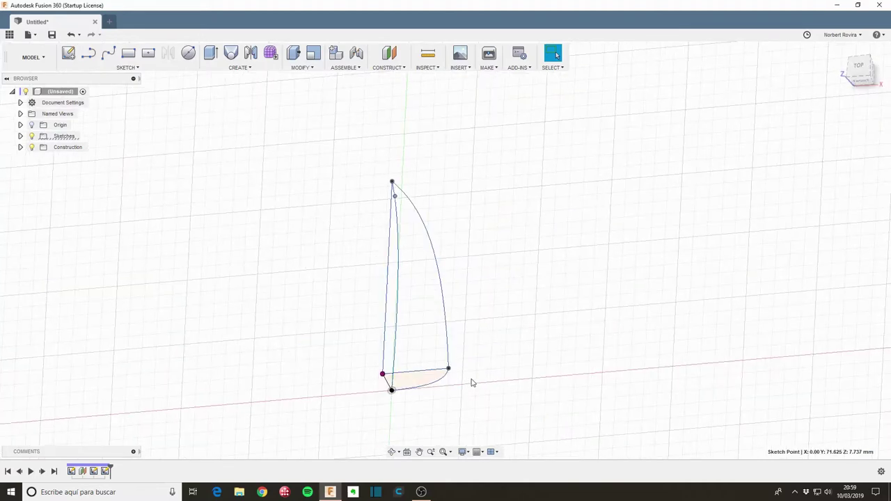
Loft from the curved base profile to the top sketch point.
key(s)
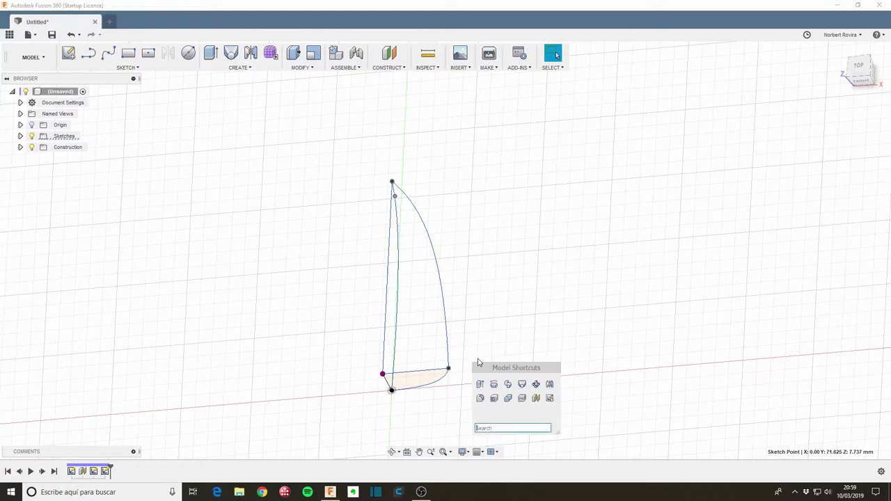
click(522, 398)
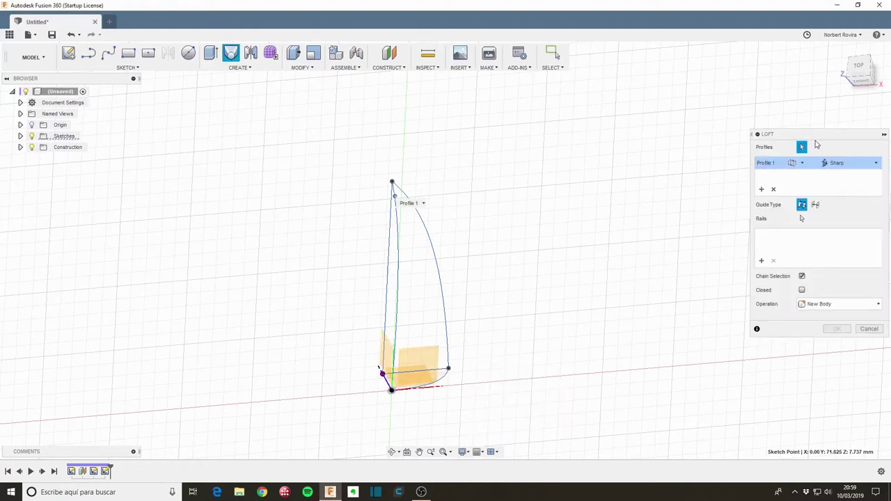
click(775, 190)
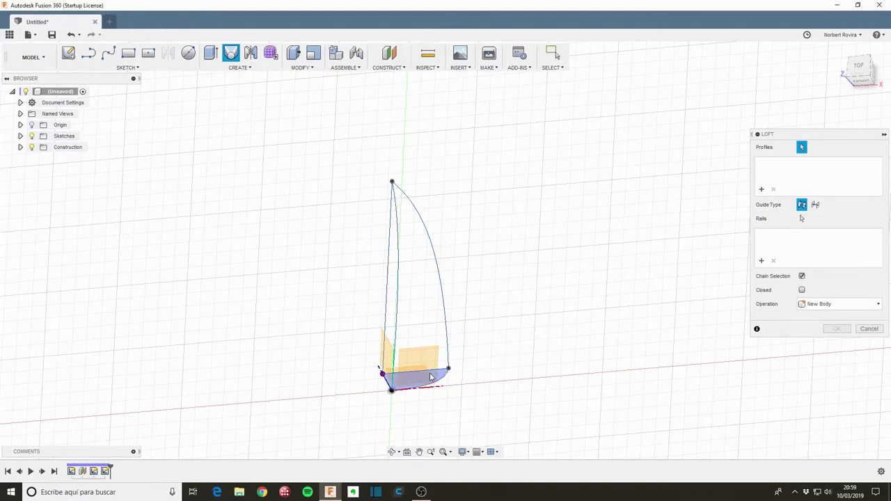
click(431, 377)
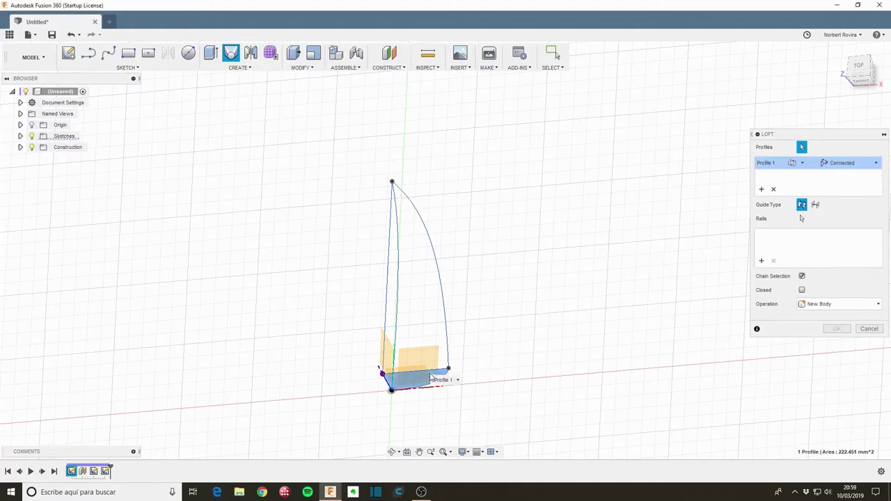
click(393, 183)
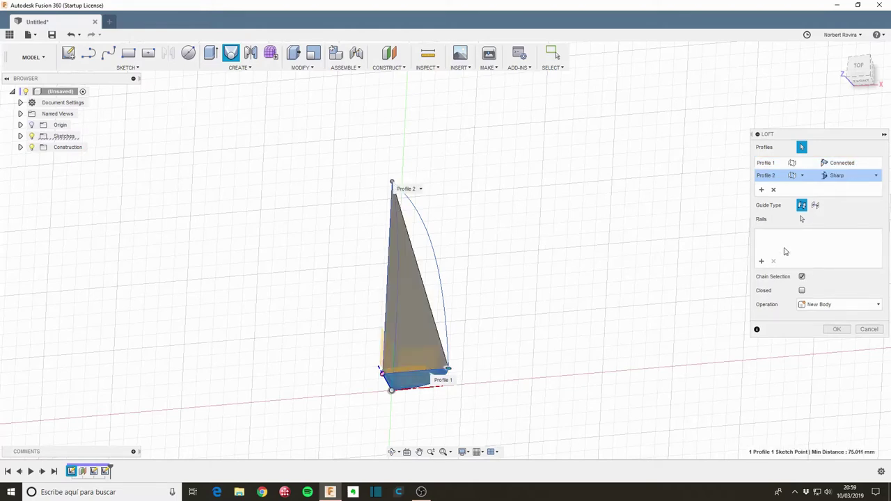
Try the arc as a loft guide rail, removing and re-adding it.
click(761, 261)
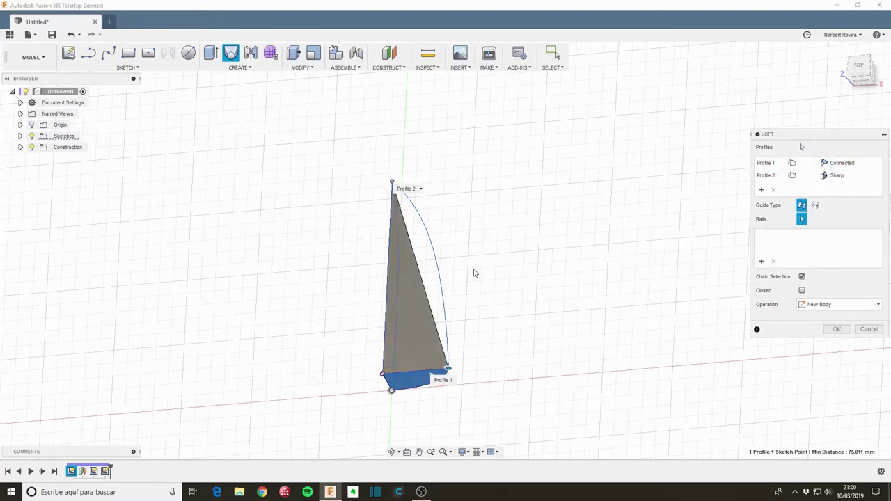
click(446, 308)
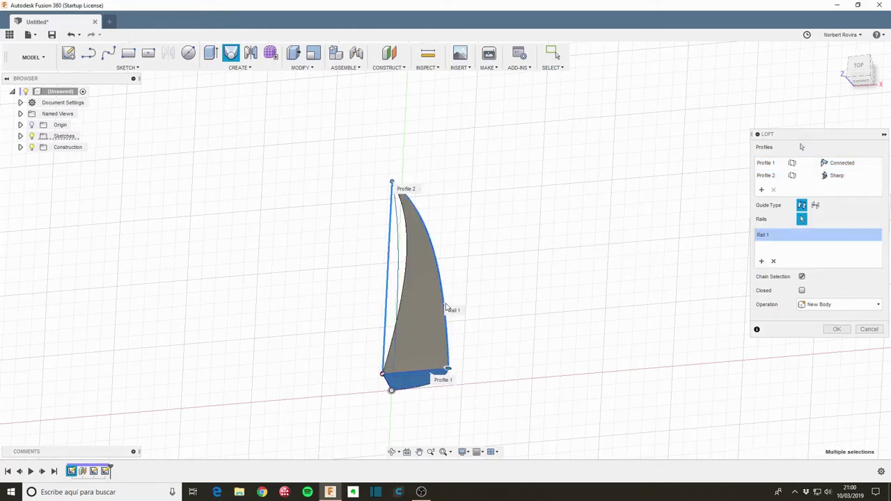
click(761, 261)
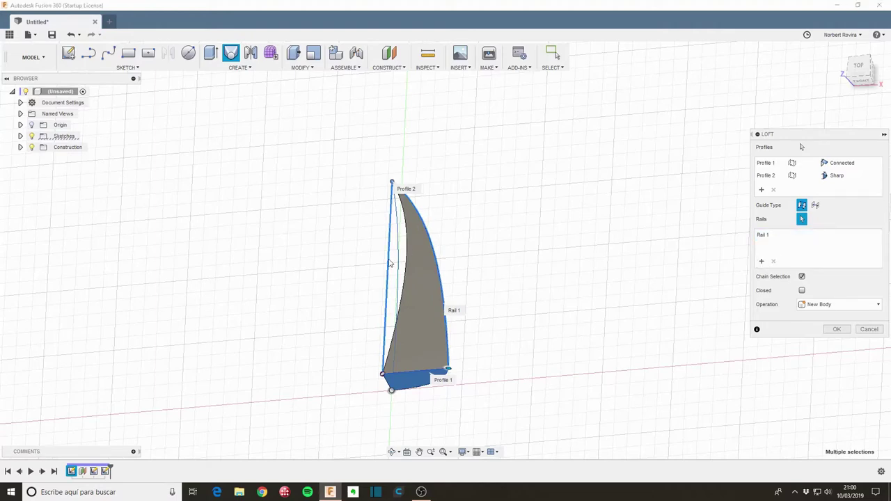
click(390, 263)
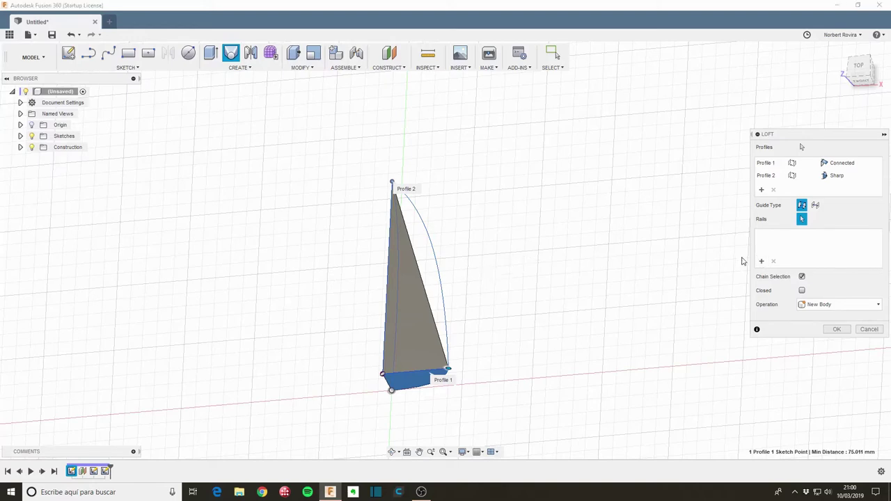
click(445, 279)
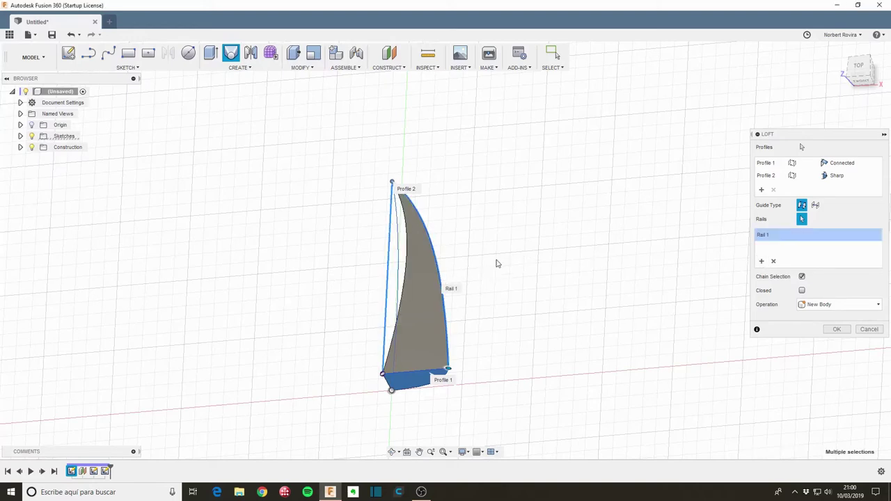
click(390, 271)
shift+middle_drag(517, 388, 464, 388)
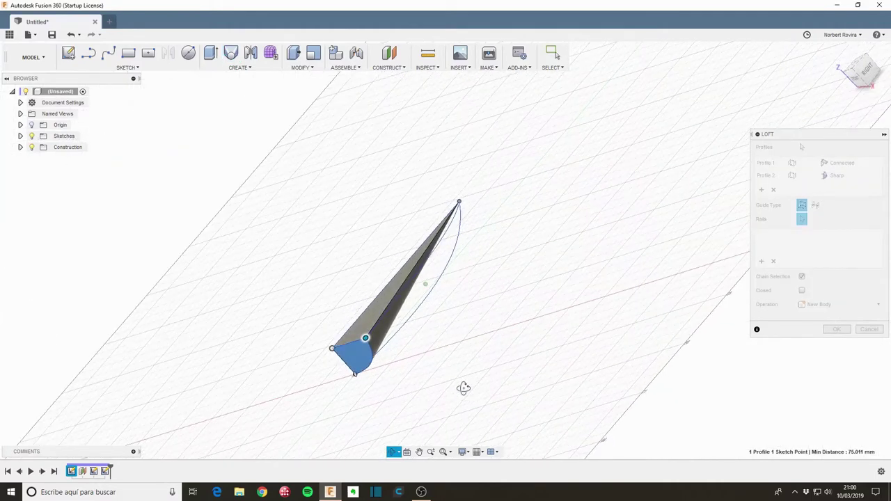
Add the arc as a rail and test then remove several second-rail candidates.
click(761, 262)
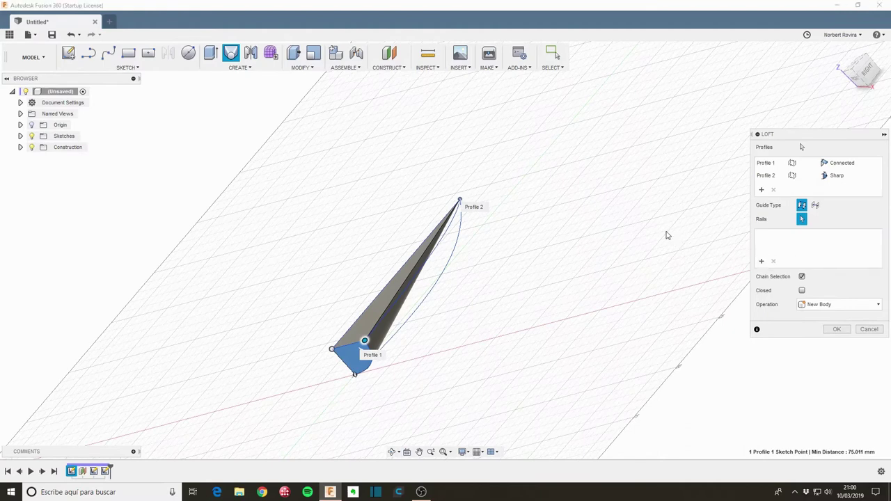
click(448, 272)
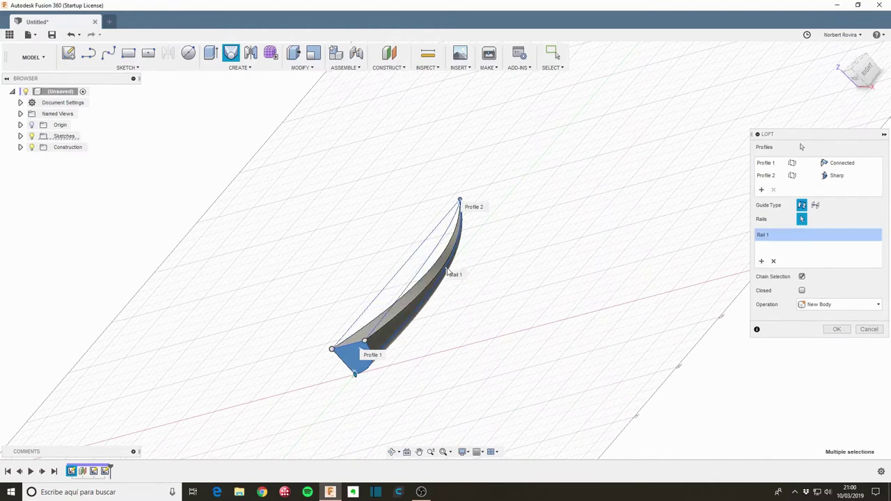
click(762, 261)
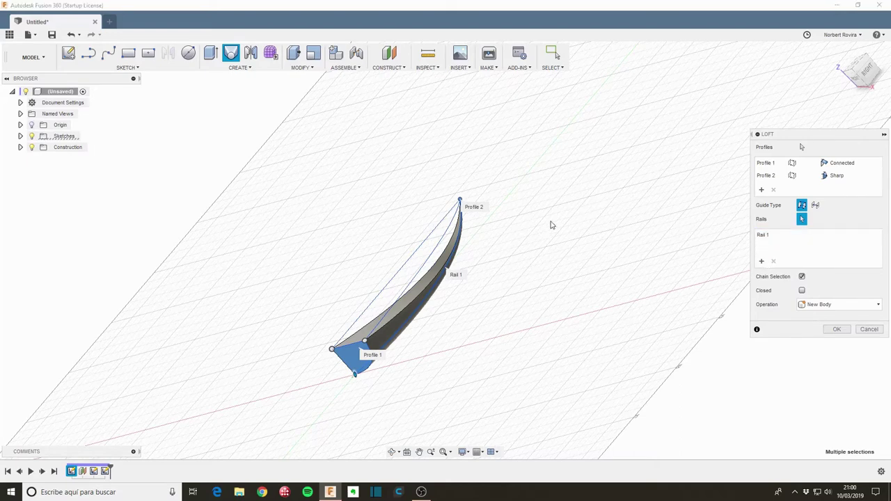
click(415, 256)
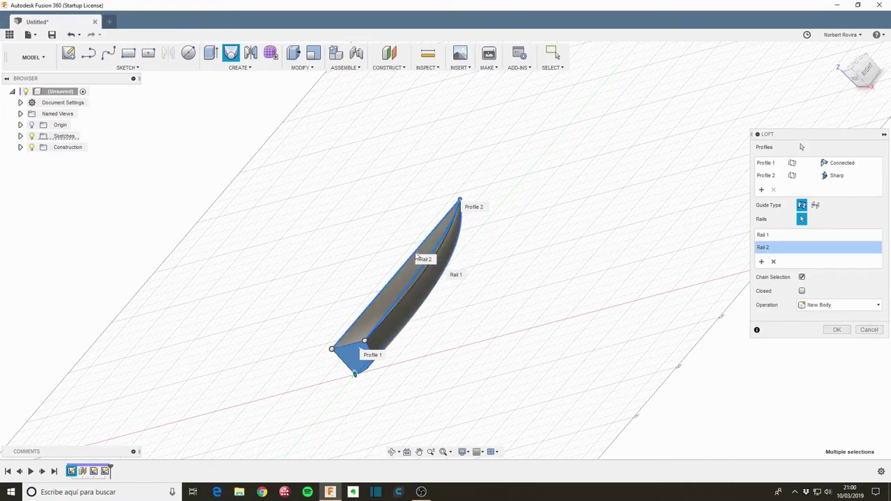
mouse_move(469, 302)
shift+middle_down()
mouse_move(505, 263)
mouse_move(519, 270)
shift+middle_up()
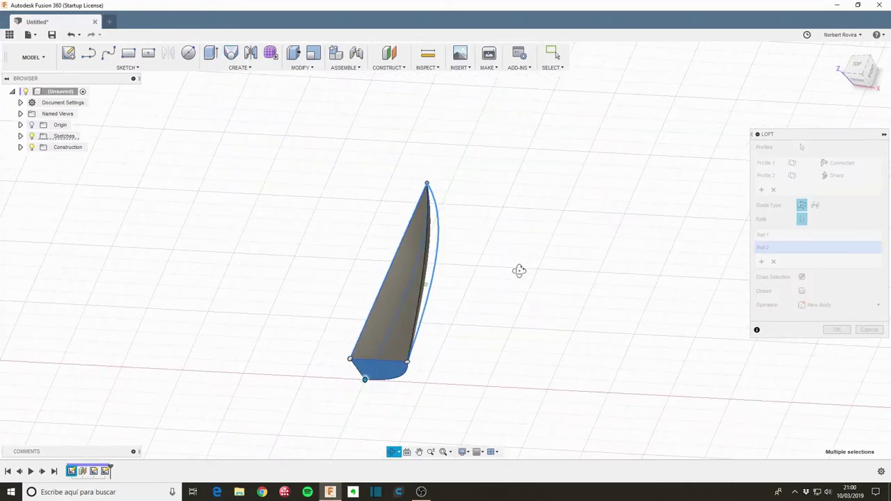
click(763, 262)
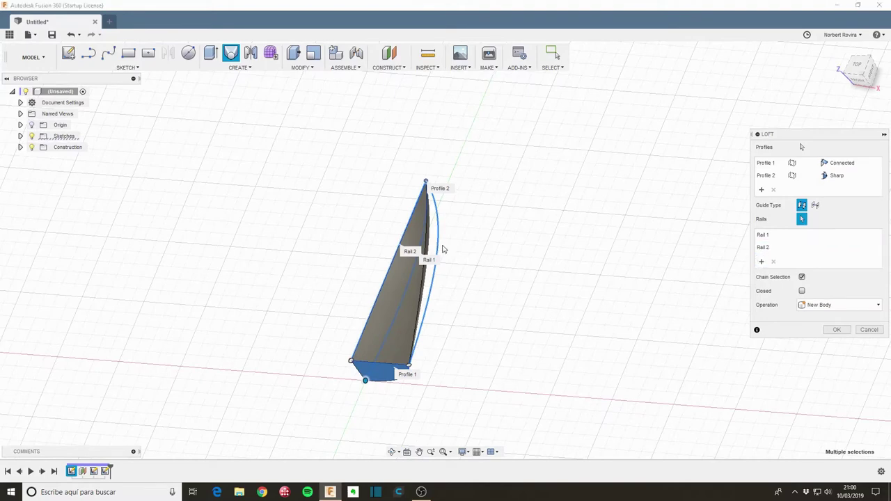
click(442, 248)
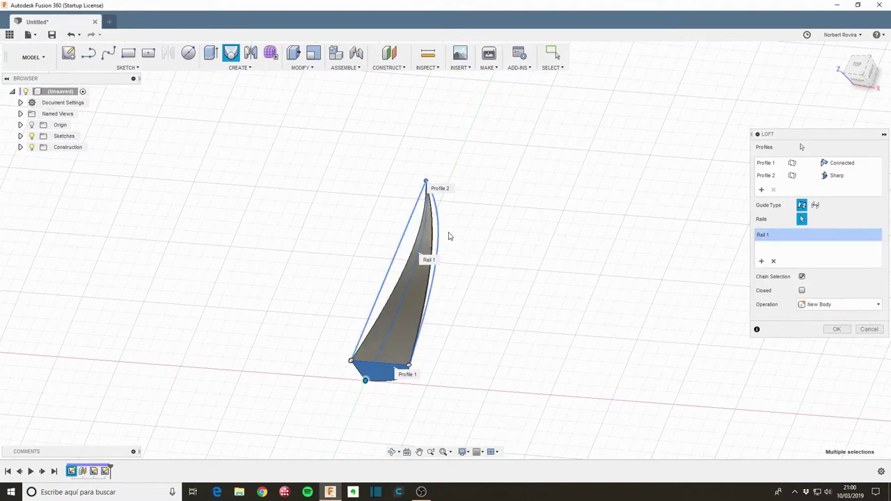
mouse_move(466, 308)
shift+middle_down()
mouse_move(516, 279)
mouse_move(463, 296)
shift+middle_up()
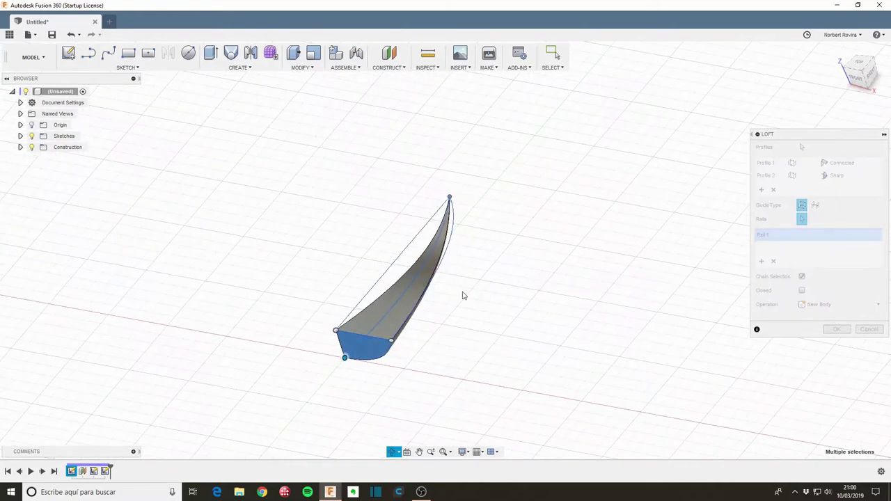
click(411, 250)
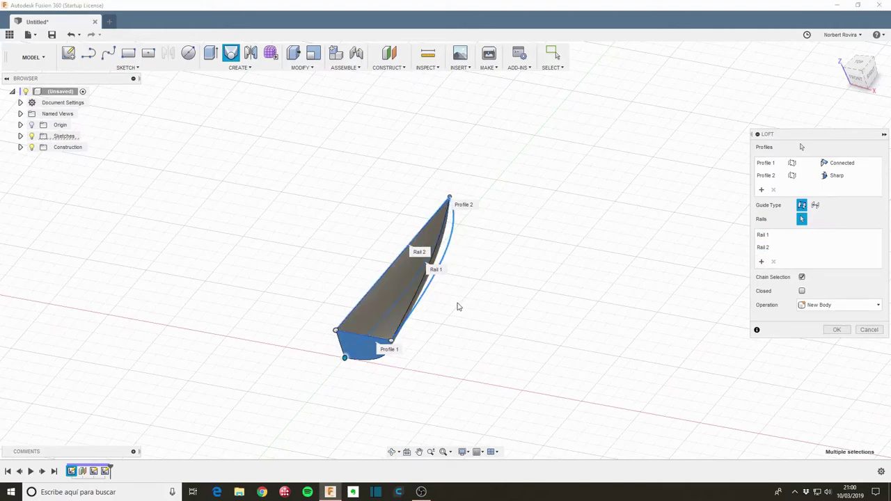
shift+middle_drag(457, 306, 467, 286)
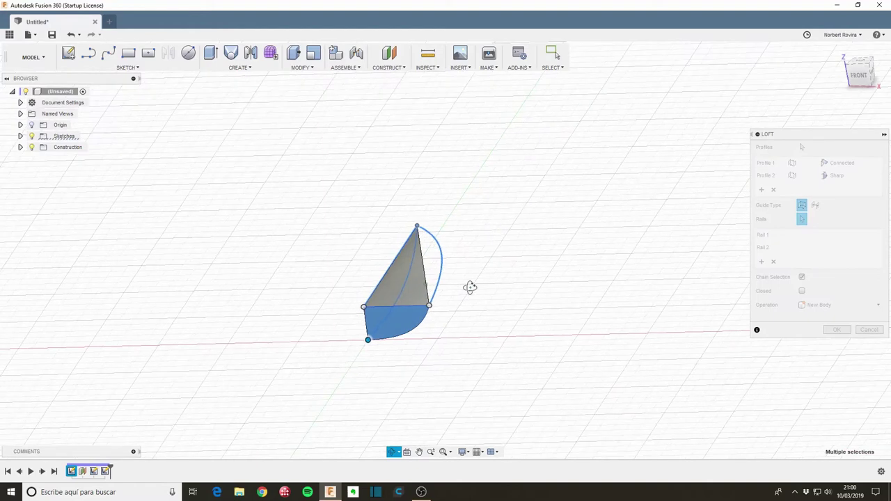
click(441, 262)
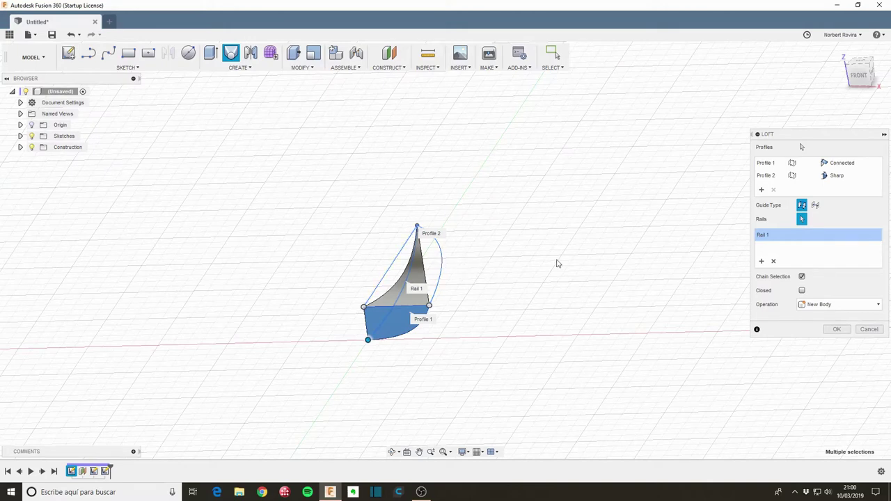
With Chain Selection off, add the arc and left edge as rails and create the lofted body.
click(762, 261)
click(802, 276)
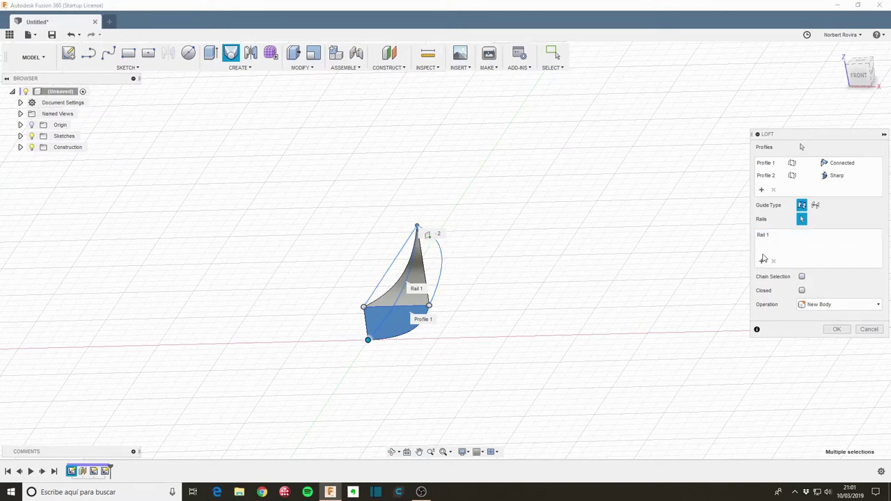
click(440, 271)
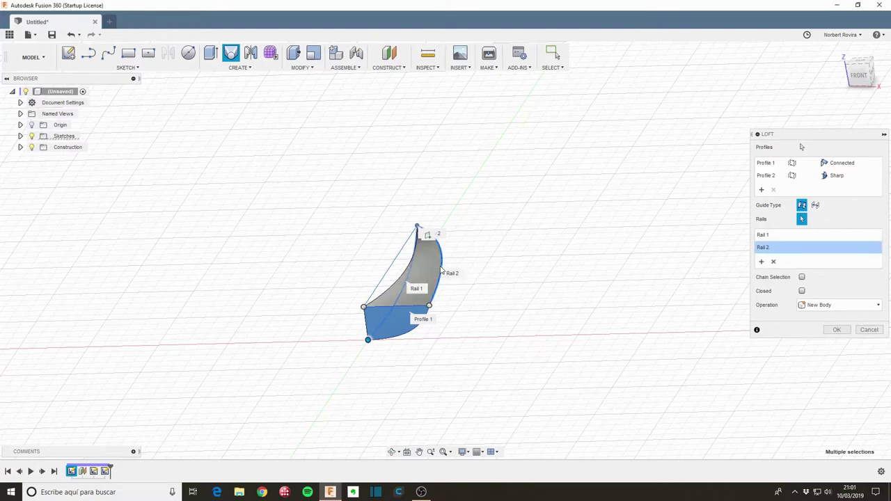
click(761, 261)
click(402, 259)
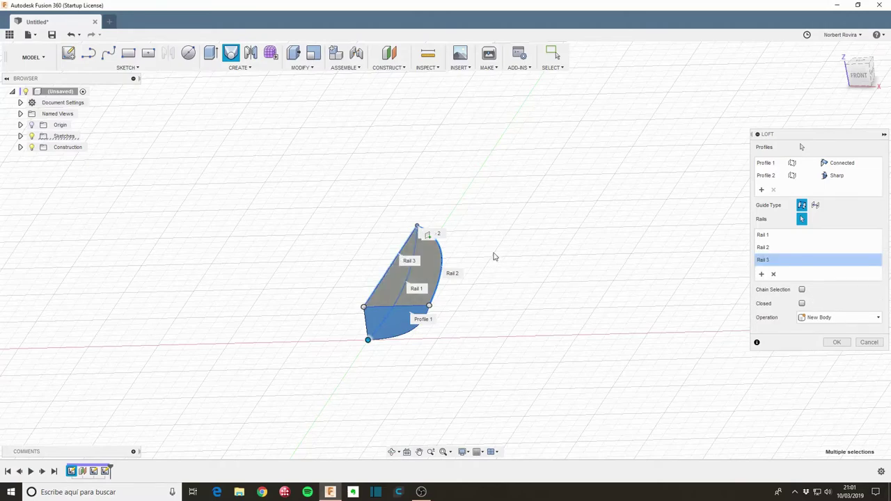
mouse_move(494, 257)
shift+middle_down()
mouse_move(523, 267)
mouse_move(499, 253)
shift+middle_up()
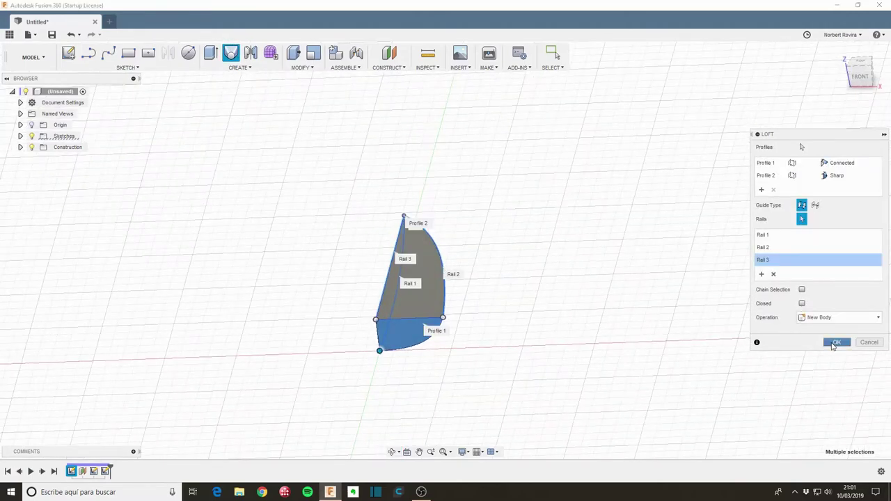
click(835, 343)
shift+middle_drag(478, 212, 483, 213)
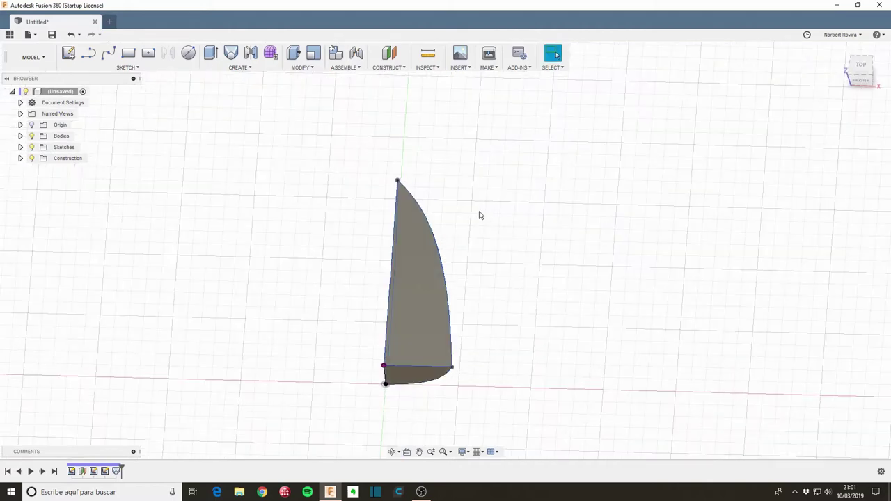
Mirror the half-hull body about its flat end face using Bodies pattern type.
key(s)
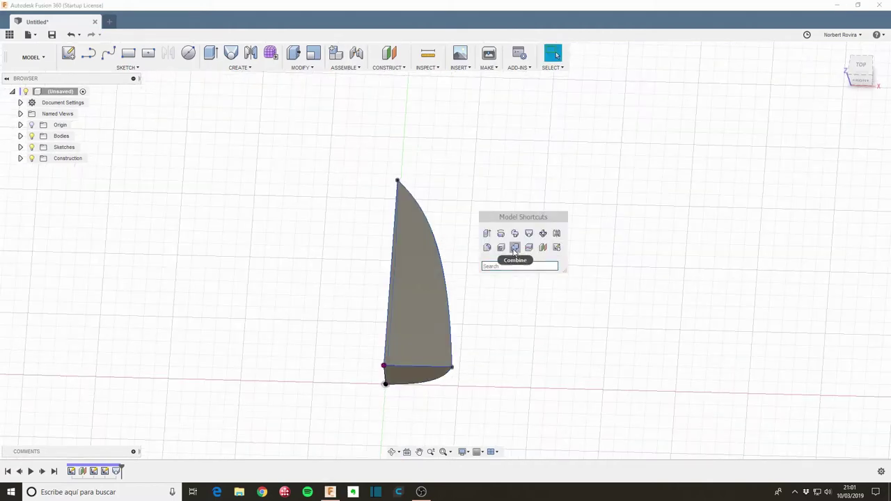
click(556, 234)
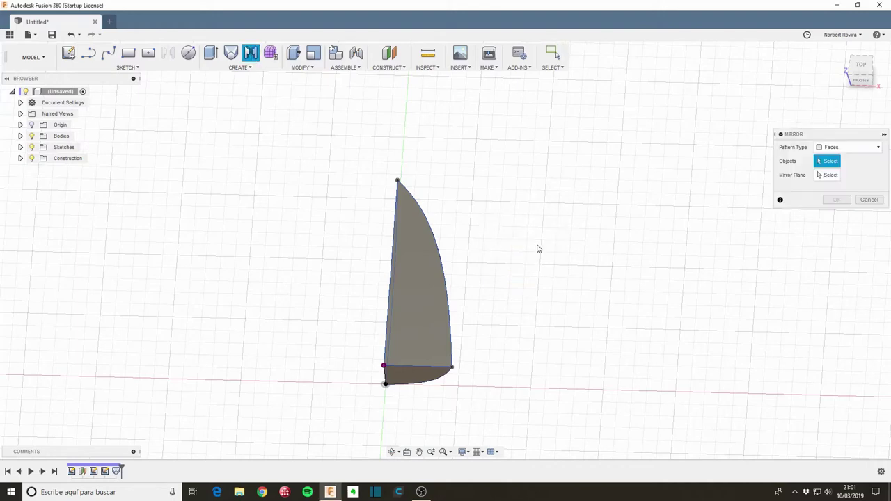
click(856, 147)
click(846, 170)
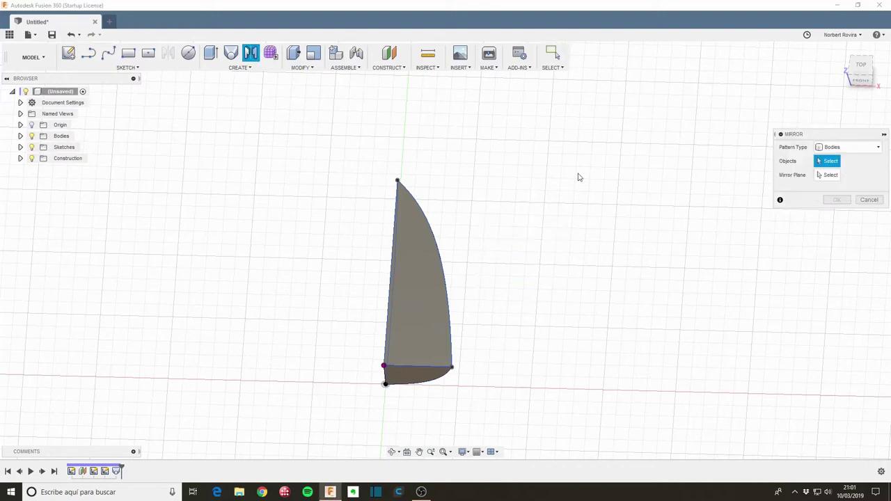
click(432, 281)
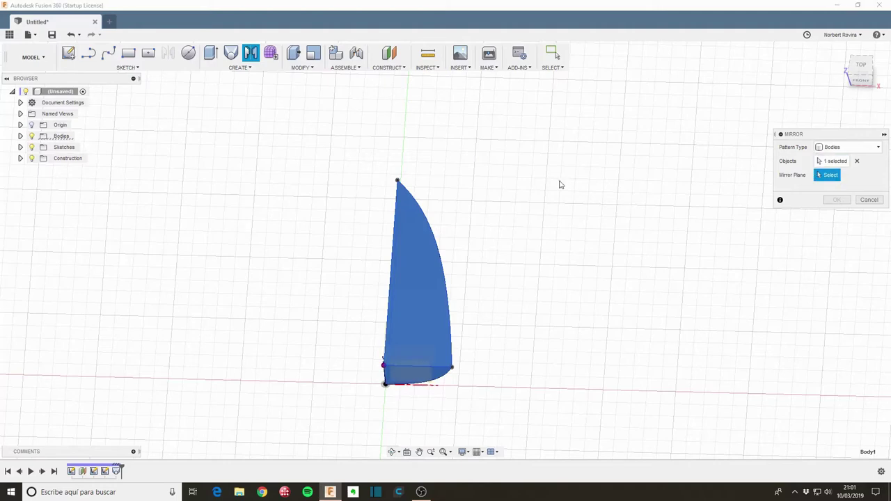
shift+middle_drag(311, 339, 362, 332)
click(437, 343)
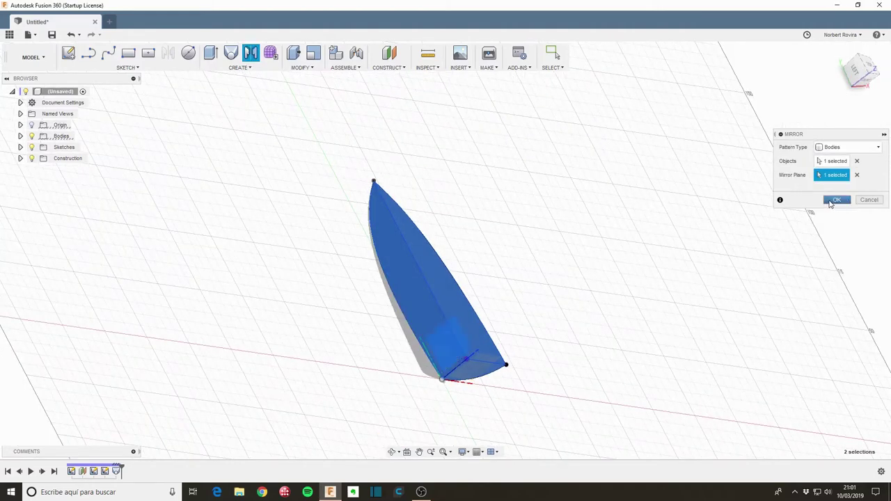
click(835, 199)
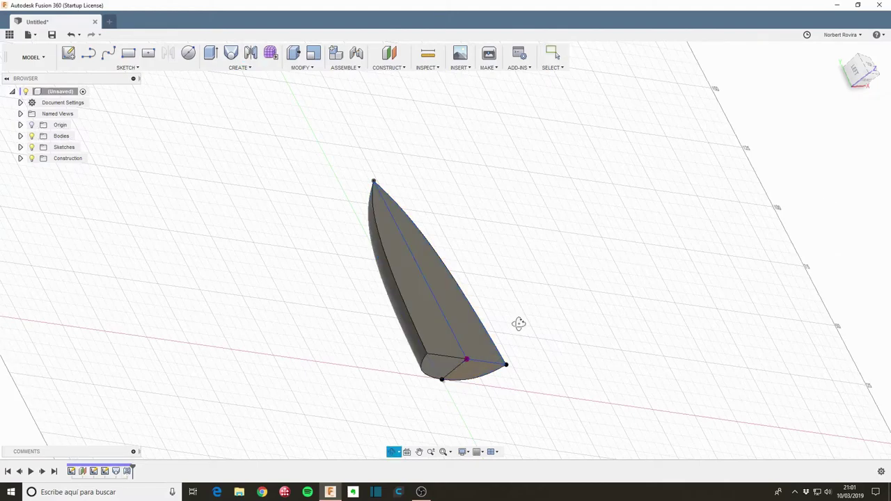
mouse_move(517, 322)
shift+middle_down()
mouse_move(482, 302)
mouse_move(534, 280)
shift+middle_up()
Combine the two hull halves into one body with Join.
key(s)
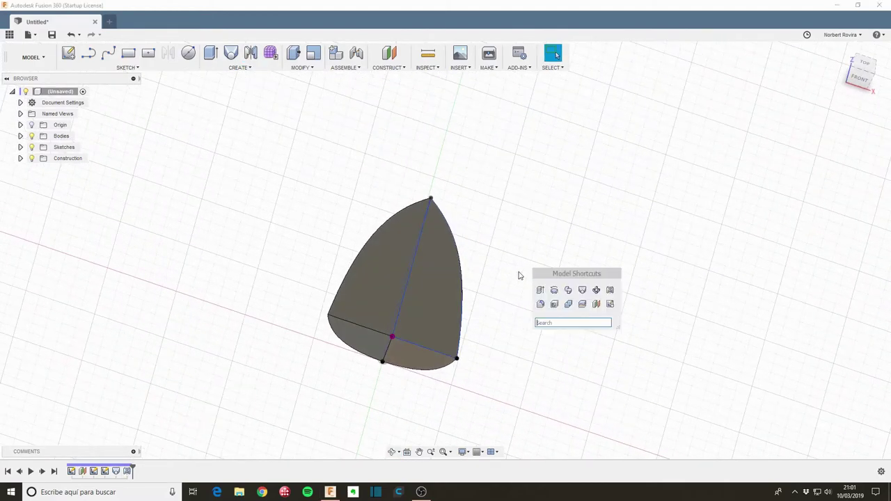
click(596, 304)
click(388, 279)
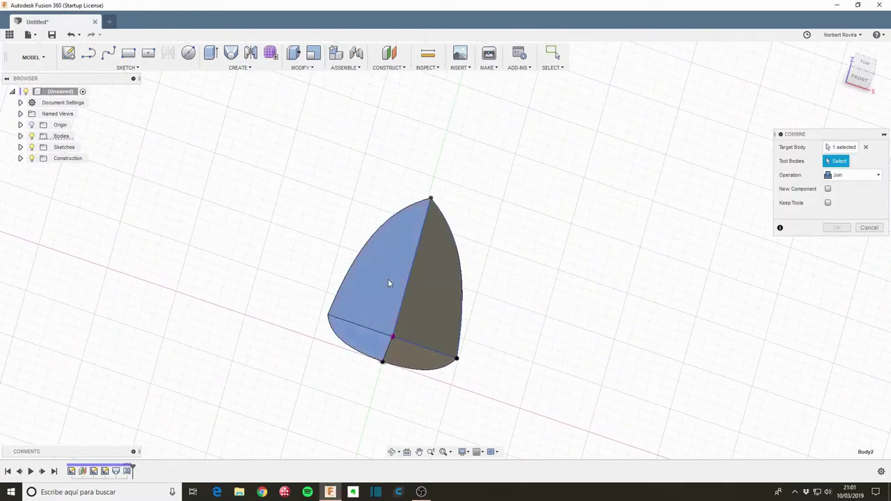
click(421, 299)
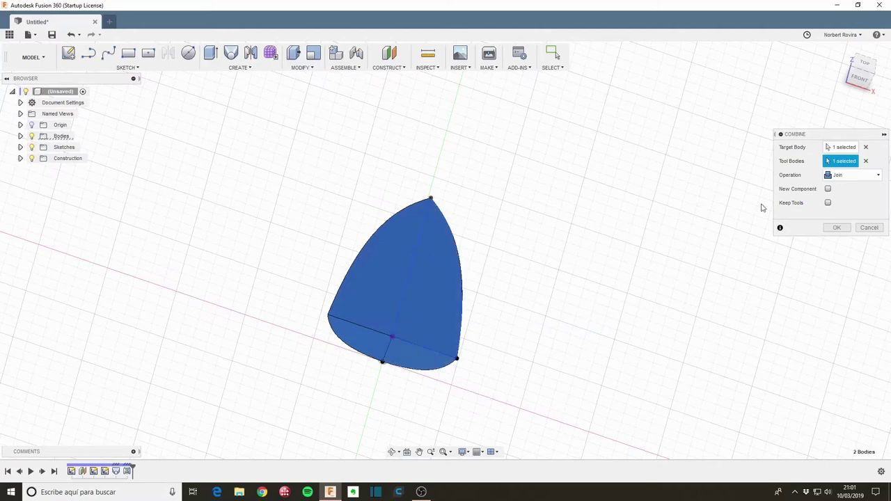
click(833, 228)
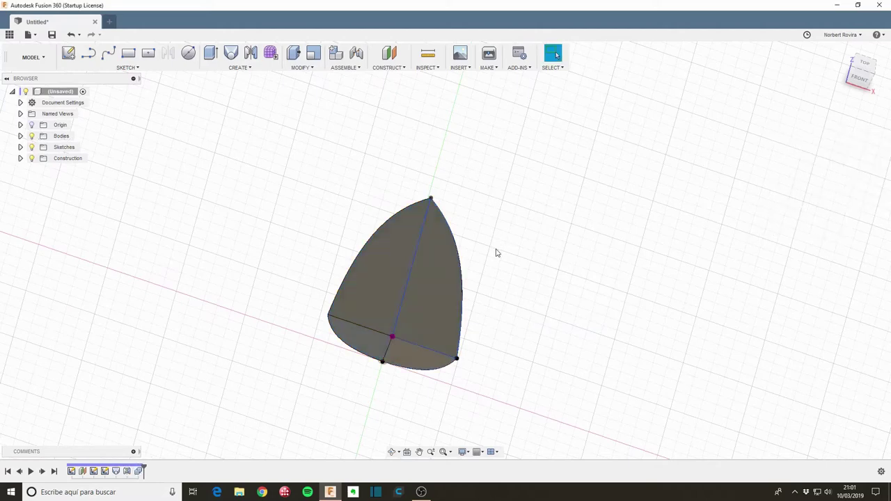
Shell the hull with a 2 mm inside thickness, removing its top face.
key(s)
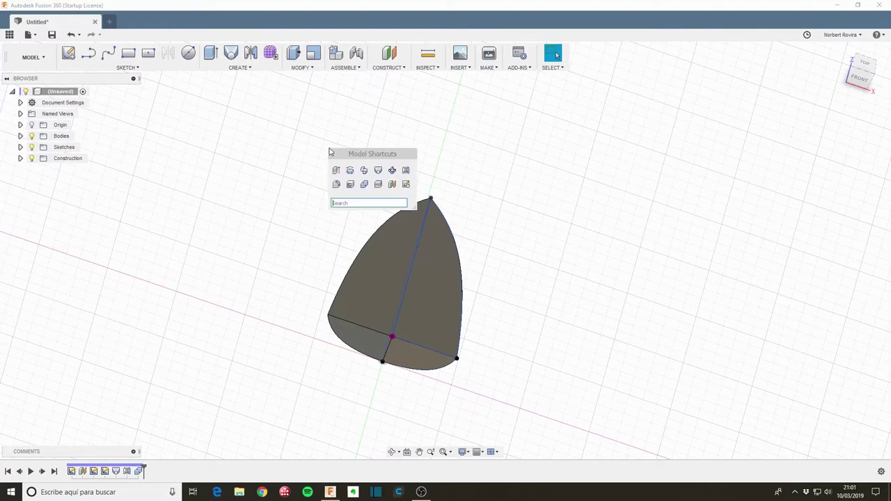
click(351, 187)
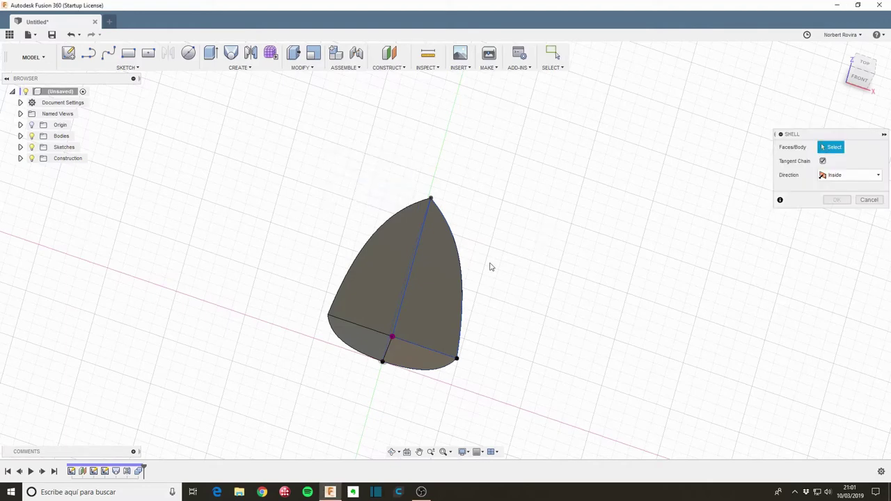
click(435, 287)
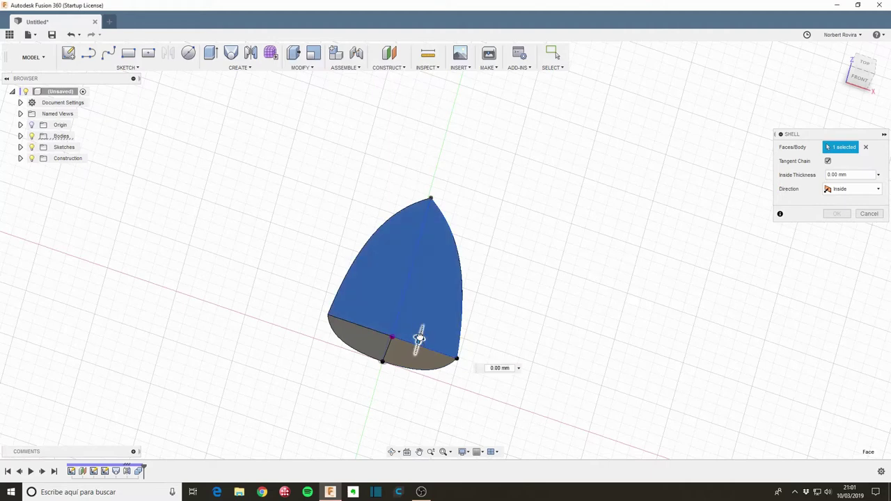
drag(418, 338, 422, 330)
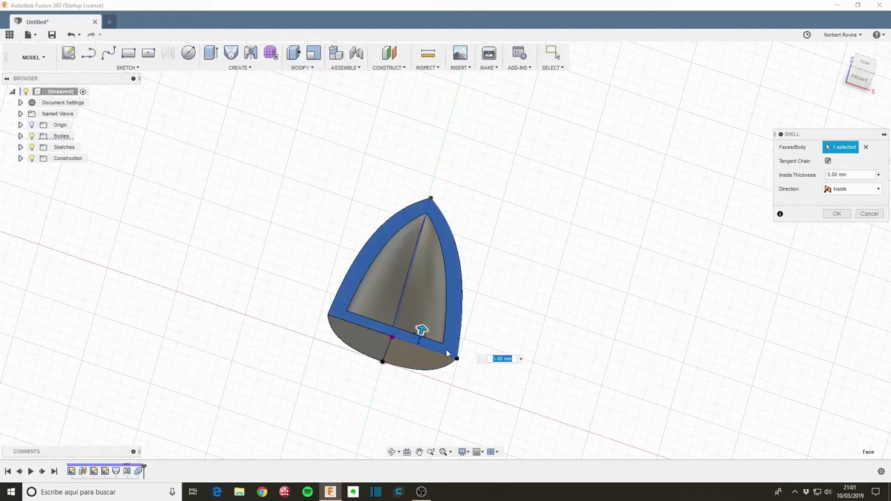
text(2)
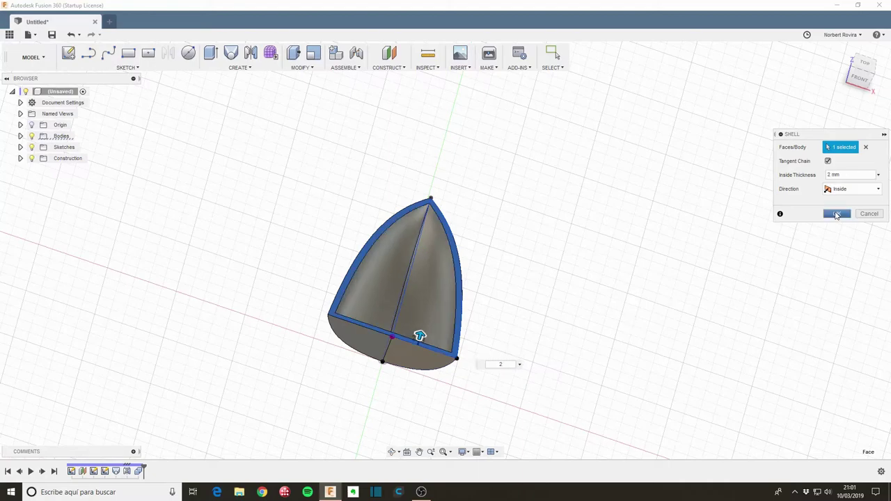
click(837, 214)
mouse_move(483, 322)
shift+middle_down()
mouse_move(465, 294)
mouse_move(447, 300)
mouse_move(481, 320)
mouse_move(442, 294)
mouse_move(457, 313)
shift+middle_up()
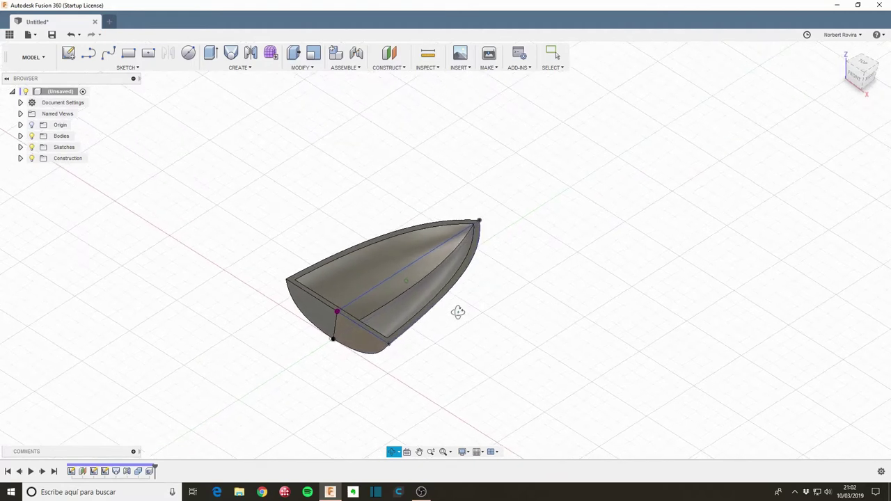
key(Escape)
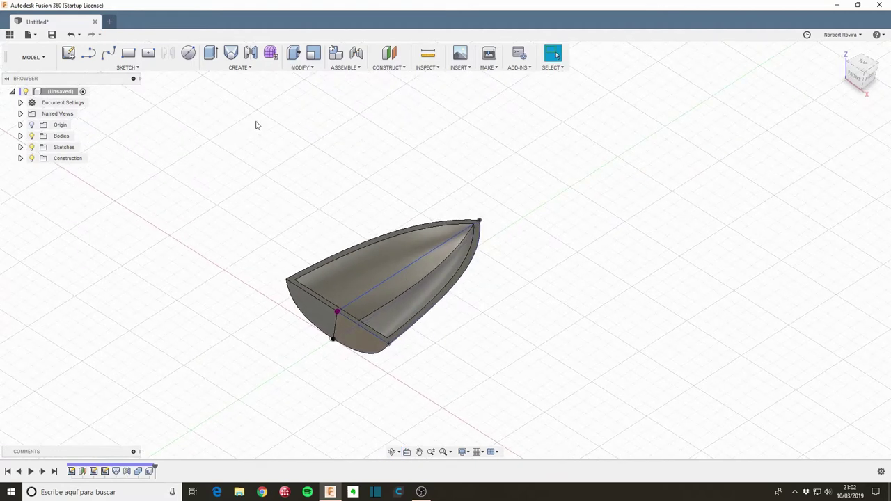
Create a construction plane offset 5 mm from the XY plane, crossing the hull's stern.
click(387, 67)
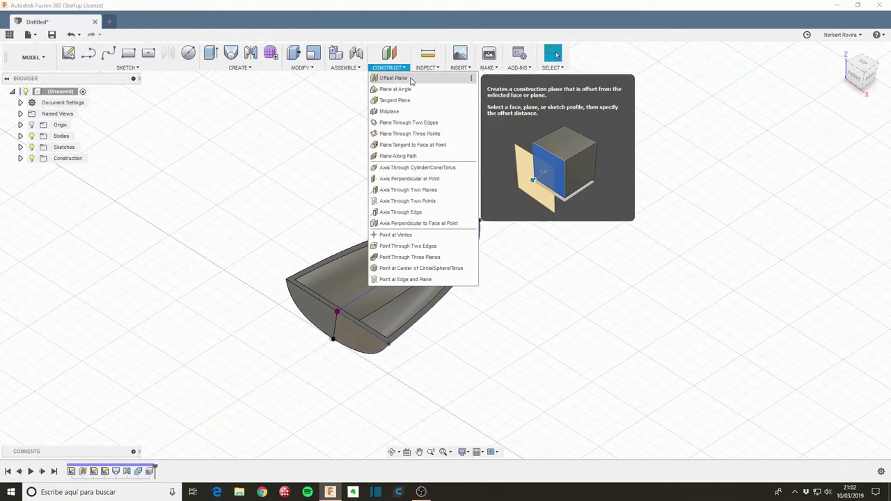
click(411, 80)
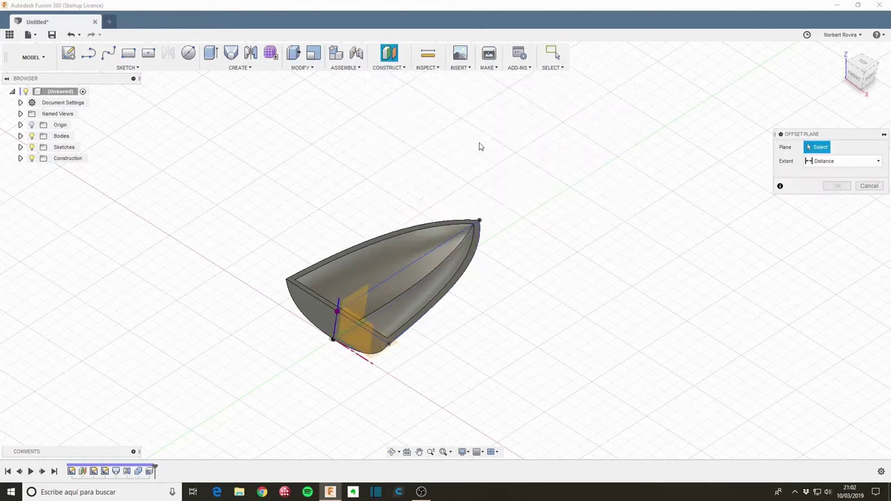
click(391, 348)
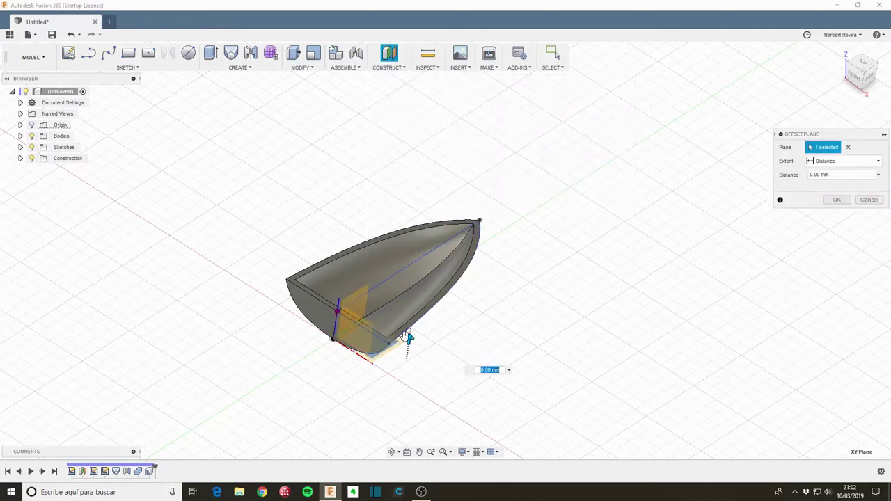
text(5)
shift+middle_drag(495, 302, 487, 290)
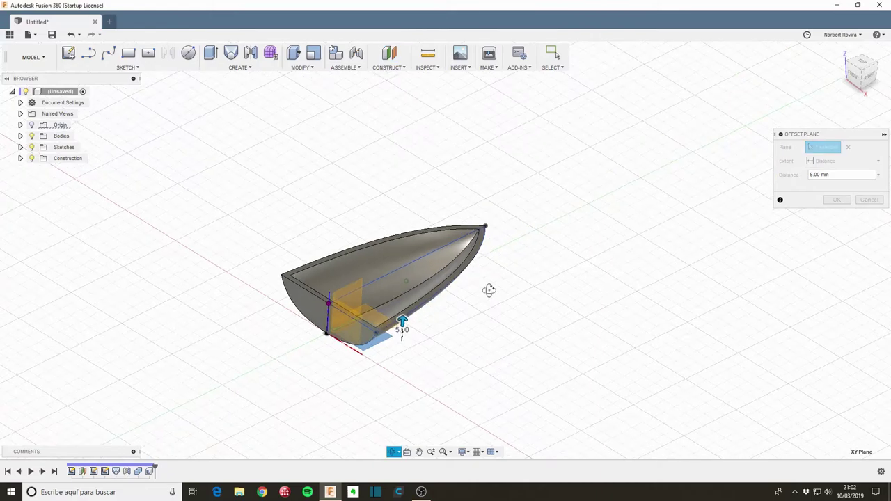
shift+middle_drag(362, 278, 337, 279)
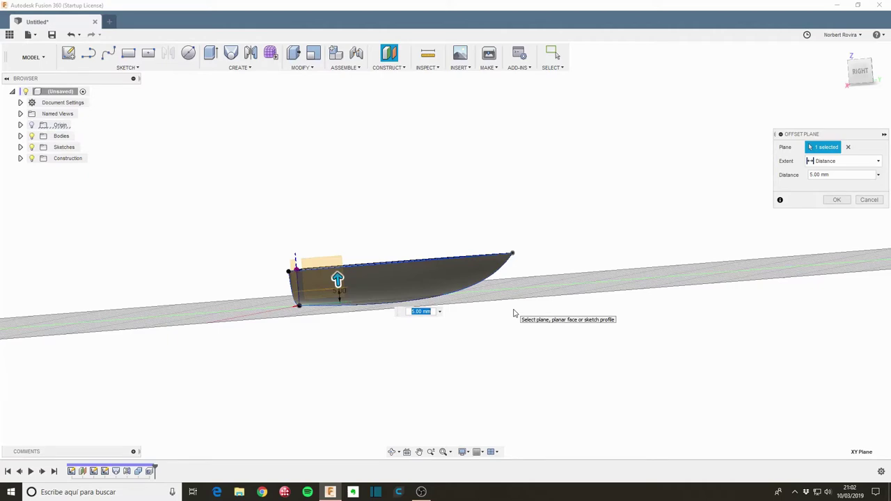
click(837, 200)
mouse_move(410, 266)
shift+middle_down()
mouse_move(213, 249)
mouse_move(230, 268)
shift+middle_up()
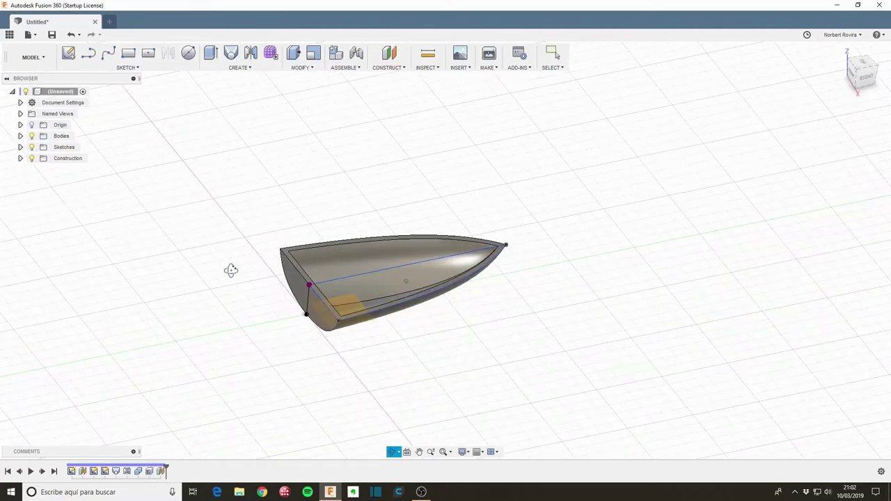
Start a Boundary Fill using the hull and Plane2 as boundary tools.
click(240, 67)
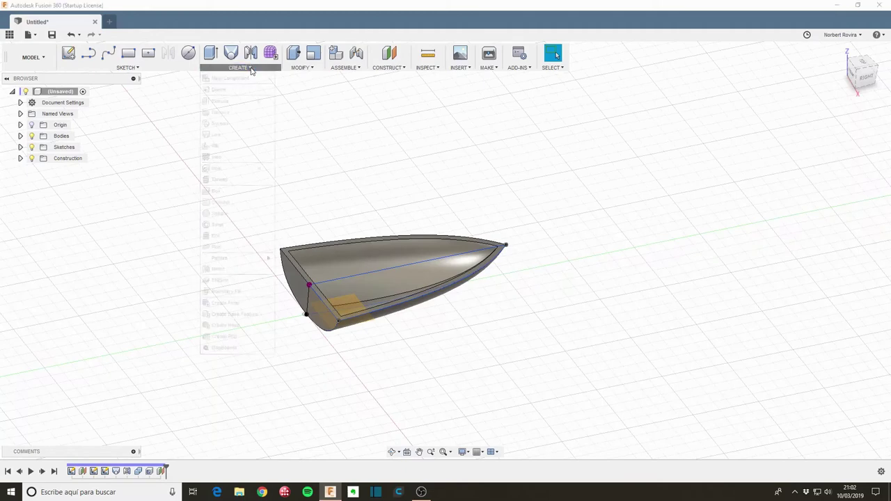
click(239, 295)
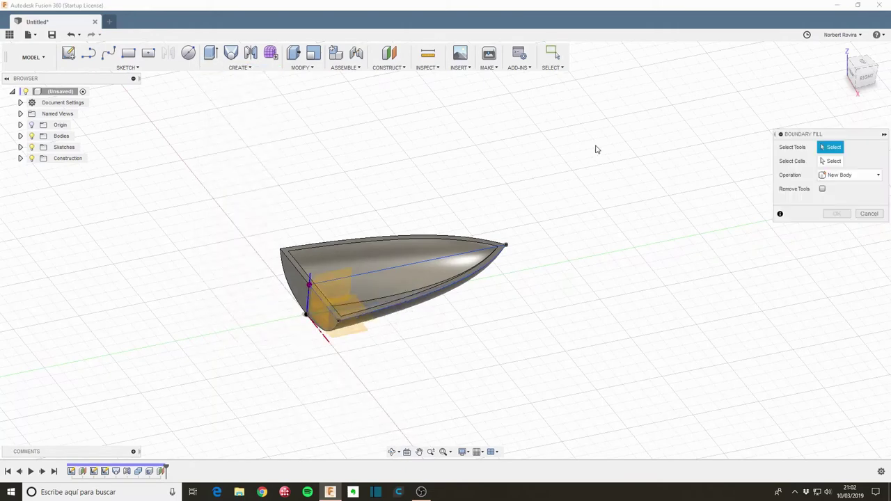
click(428, 252)
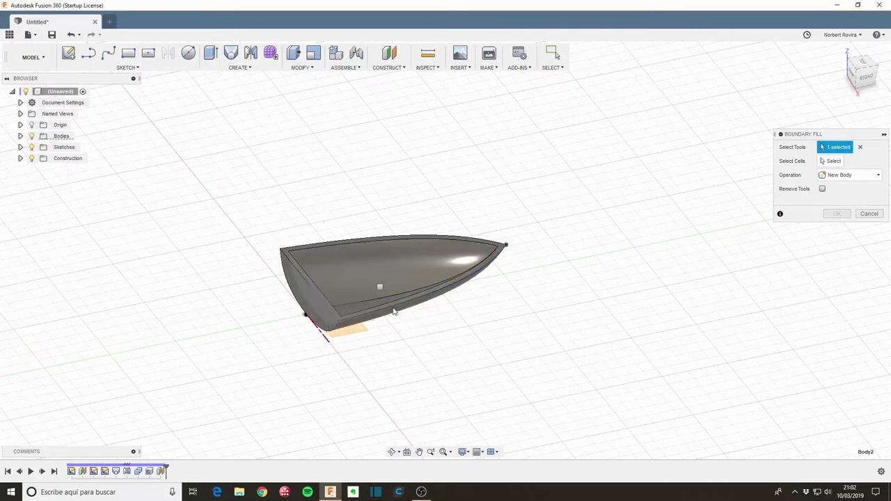
shift+middle_drag(424, 314, 418, 308)
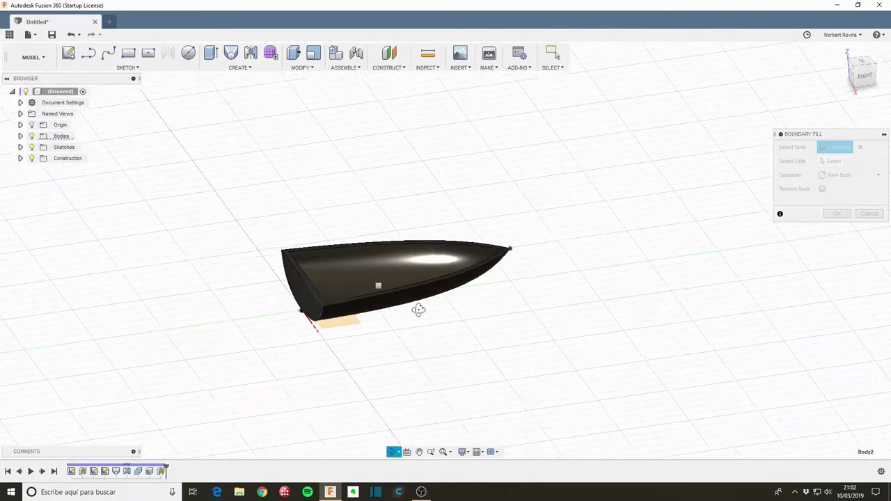
click(20, 158)
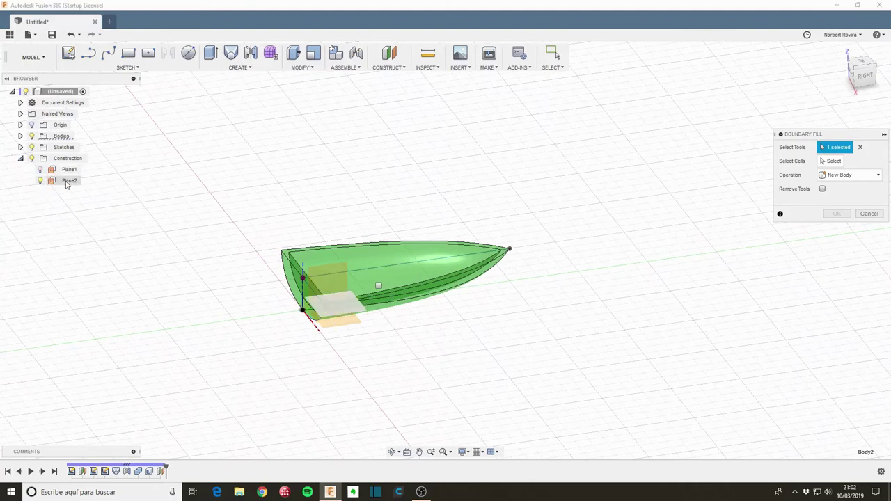
click(67, 183)
mouse_move(411, 325)
shift+middle_down()
mouse_move(434, 306)
mouse_move(432, 330)
mouse_move(388, 328)
mouse_move(397, 335)
shift+middle_up()
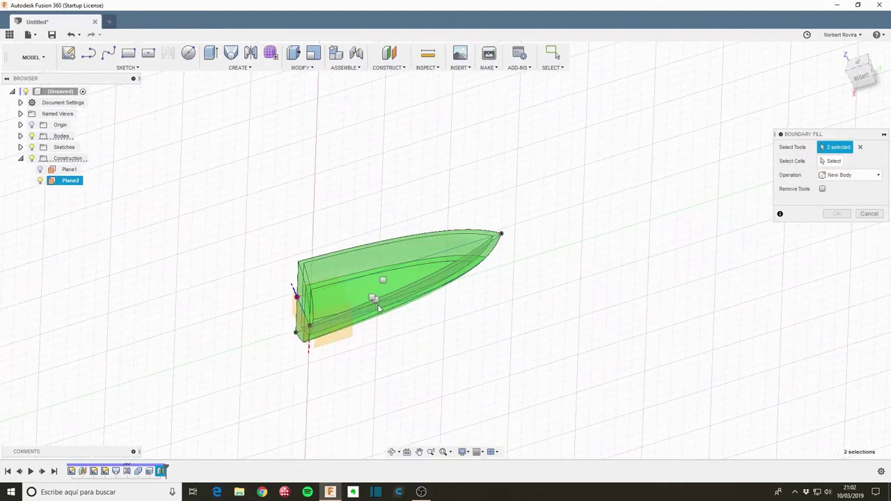
mouse_move(376, 300)
shift+middle_down()
mouse_move(387, 325)
mouse_move(392, 314)
mouse_move(409, 336)
shift+middle_up()
scroll(369, 312, up, 3)
scroll(381, 298, up, 2)
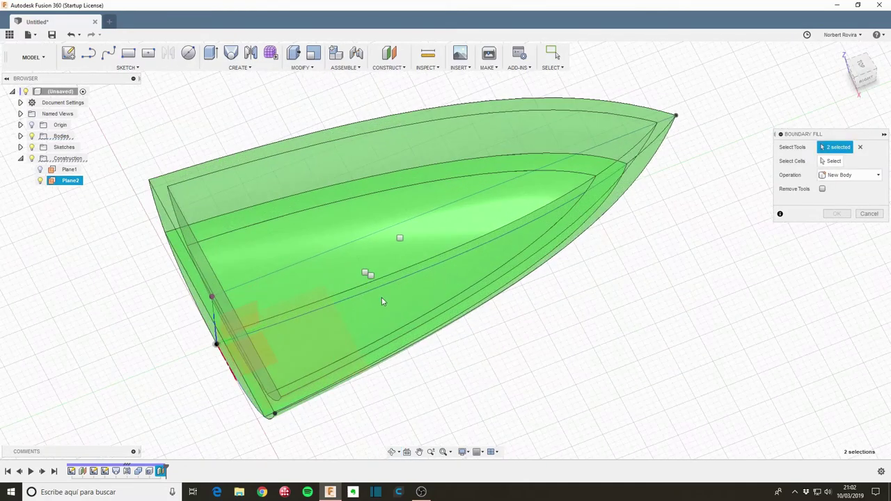
scroll(369, 287, up, 2)
shift+middle_drag(369, 287, 378, 283)
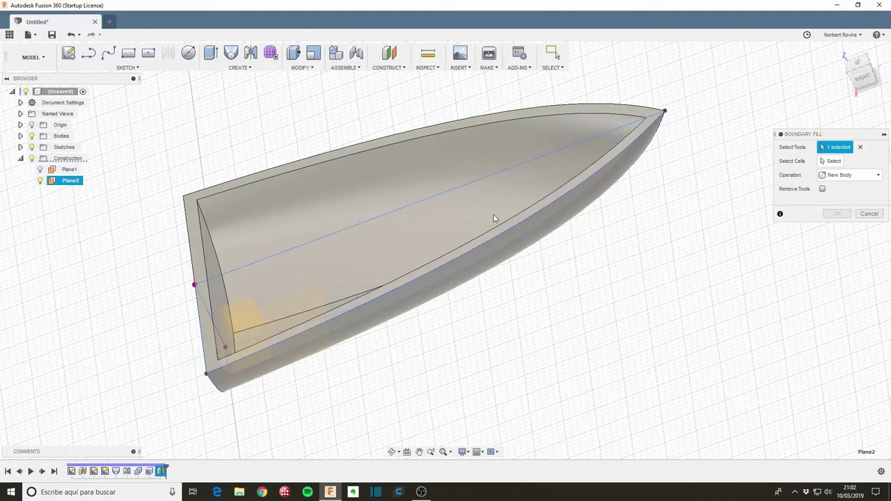
Add the hull body as another tool and select the hull cell to fill.
click(783, 164)
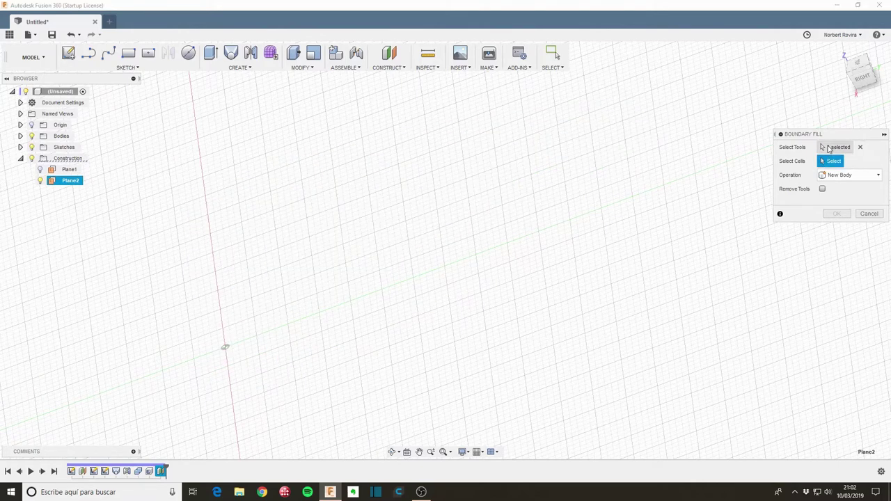
click(829, 150)
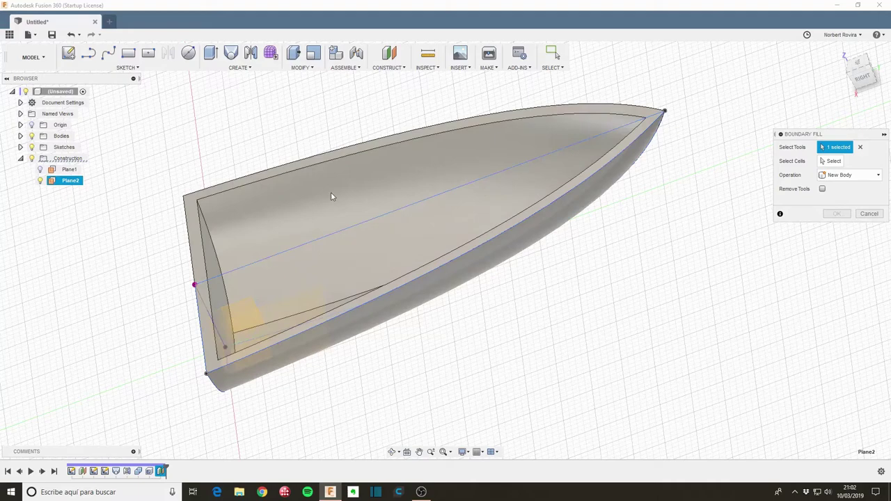
click(331, 197)
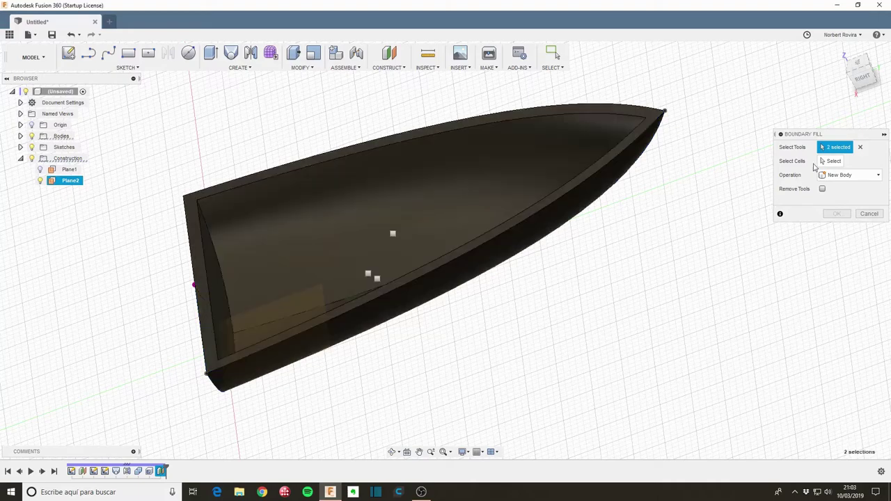
click(829, 160)
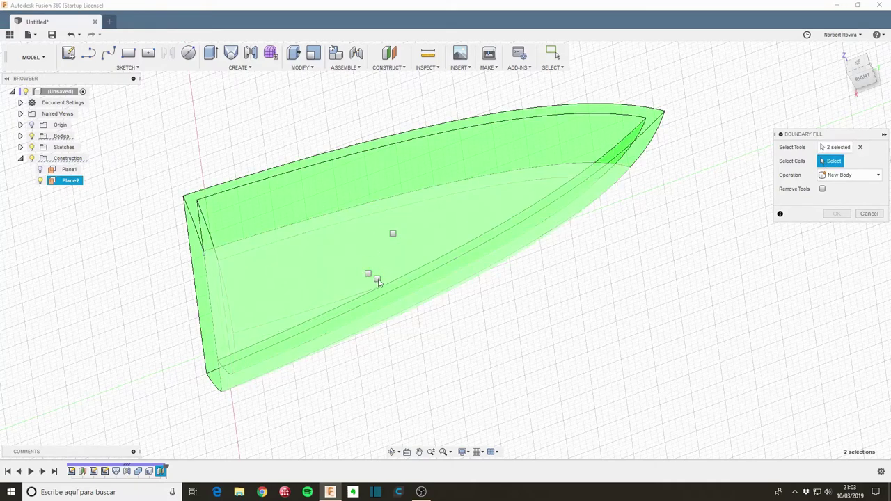
click(377, 279)
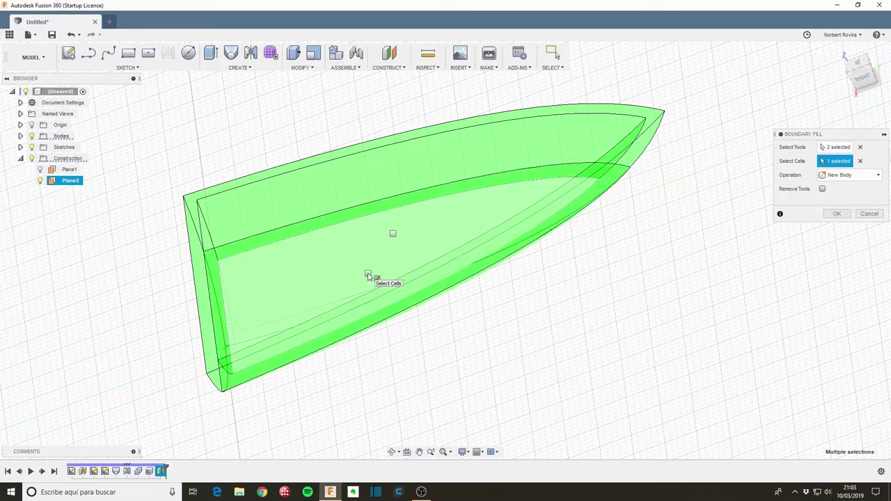
mouse_move(434, 310)
shift+middle_down()
mouse_move(434, 300)
mouse_move(453, 313)
shift+middle_up()
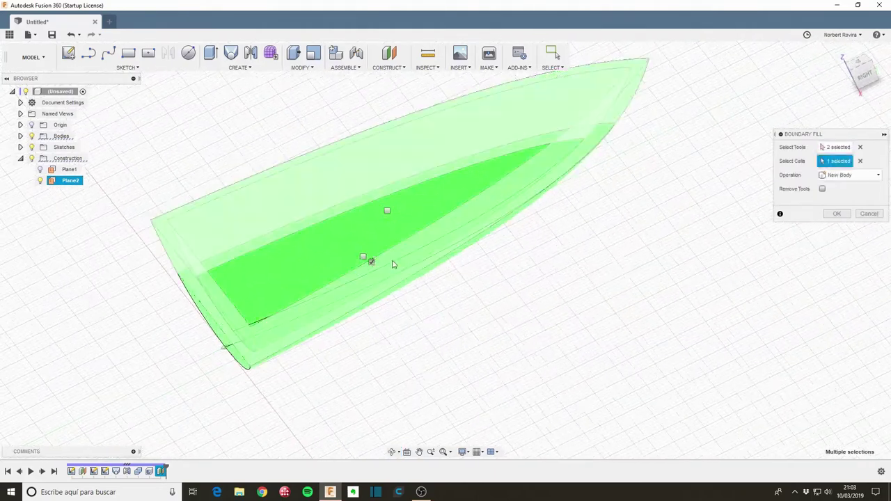
shift+middle_drag(371, 262, 425, 324)
Confirm the fill, show Plane2, and hide Sketch3 and Sketch1 on the hull.
click(836, 216)
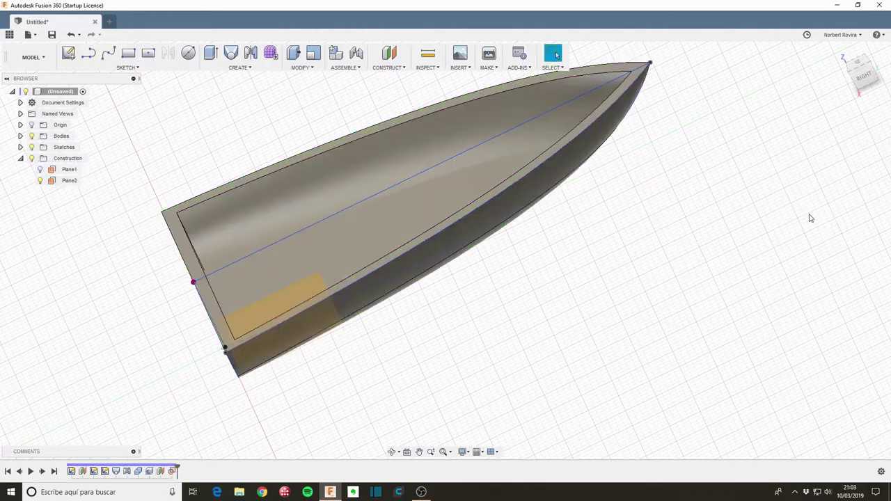
mouse_move(380, 324)
shift+middle_down()
mouse_move(459, 332)
mouse_move(388, 295)
mouse_move(283, 299)
shift+middle_up()
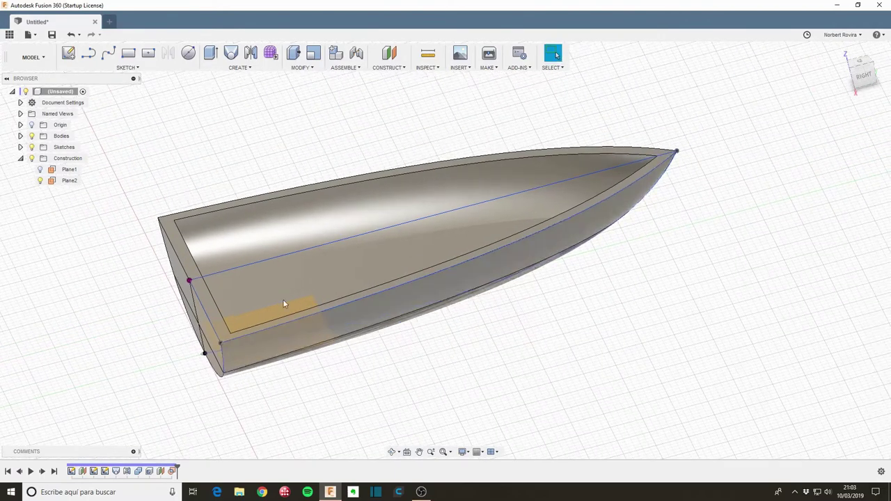
click(40, 181)
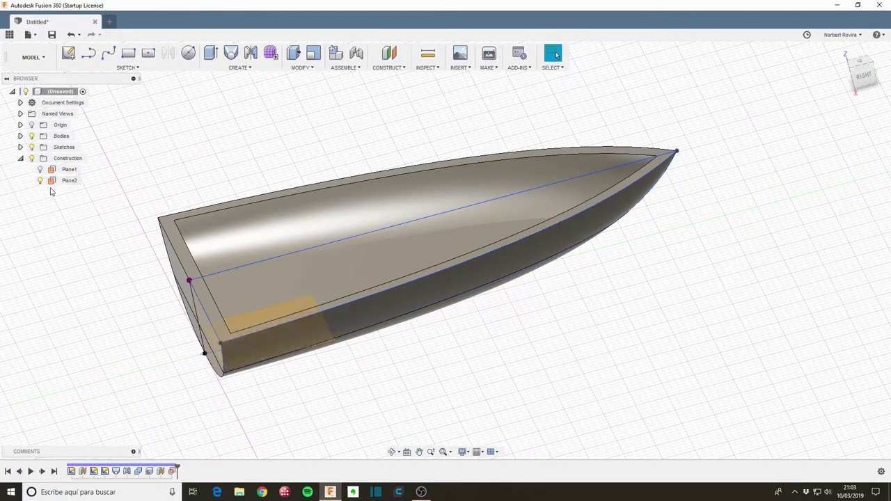
click(20, 147)
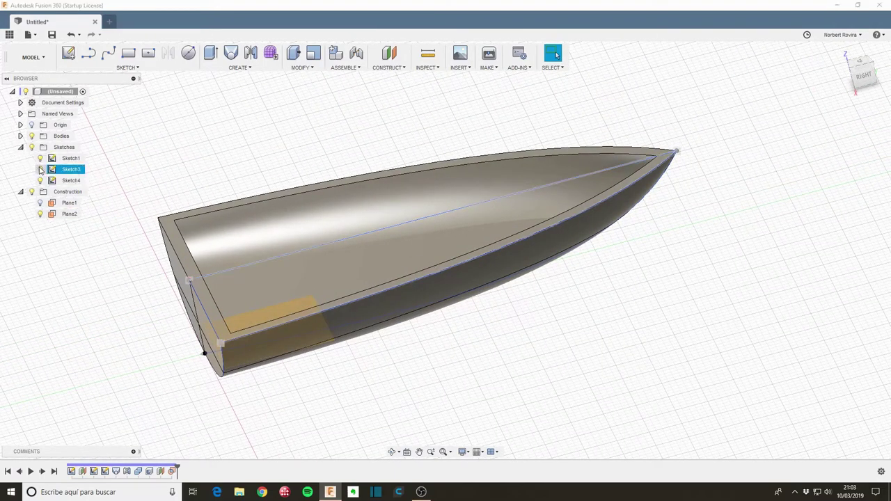
click(41, 170)
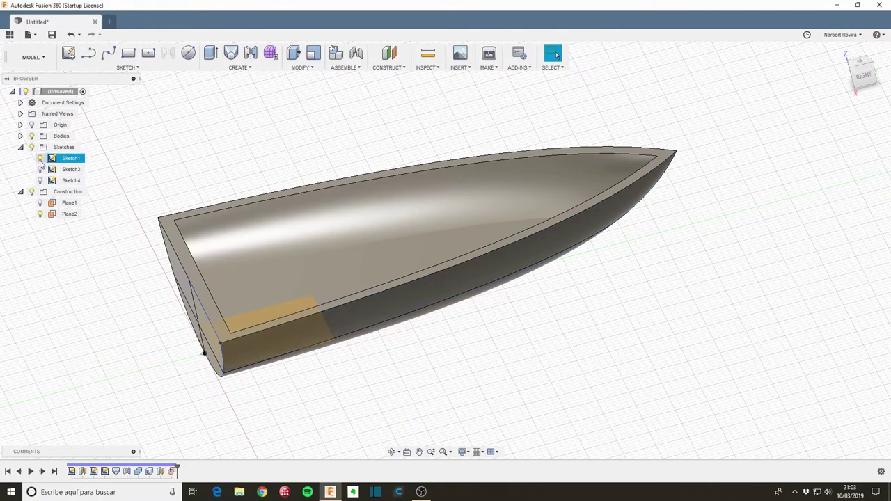
click(39, 159)
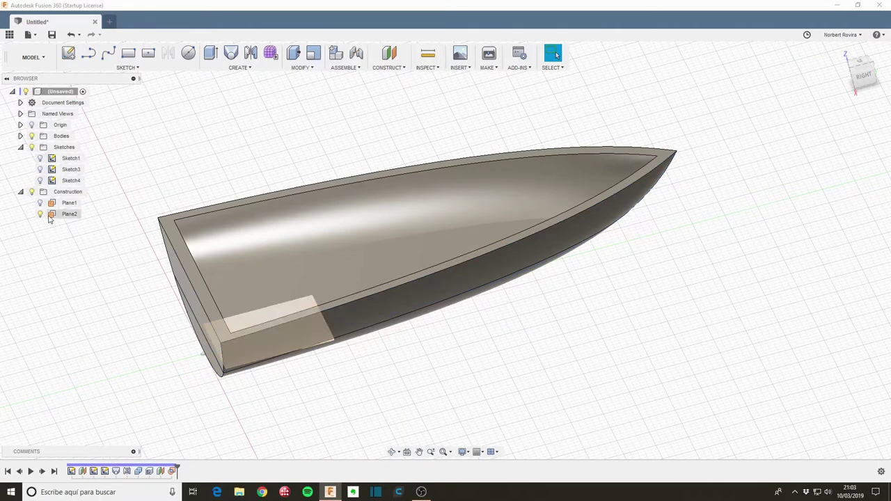
shift+middle_drag(161, 274, 397, 307)
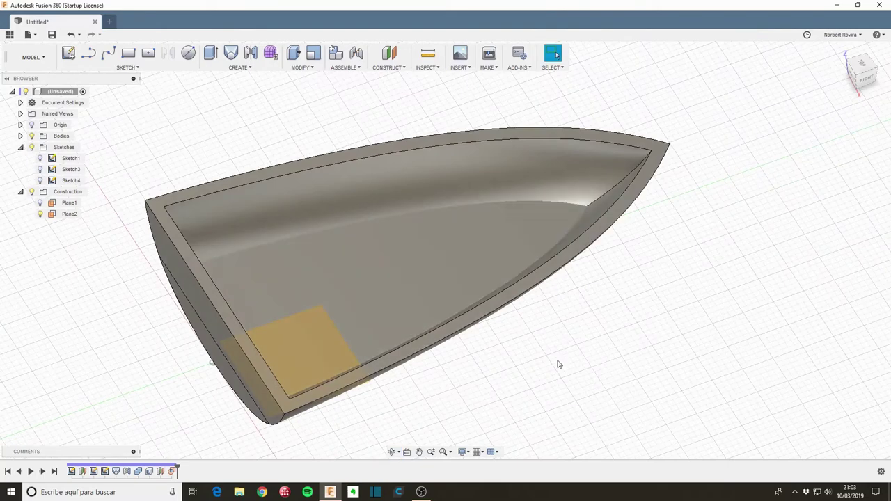
mouse_move(562, 363)
shift+middle_down()
mouse_move(541, 295)
mouse_move(534, 302)
mouse_move(562, 358)
shift+middle_up()
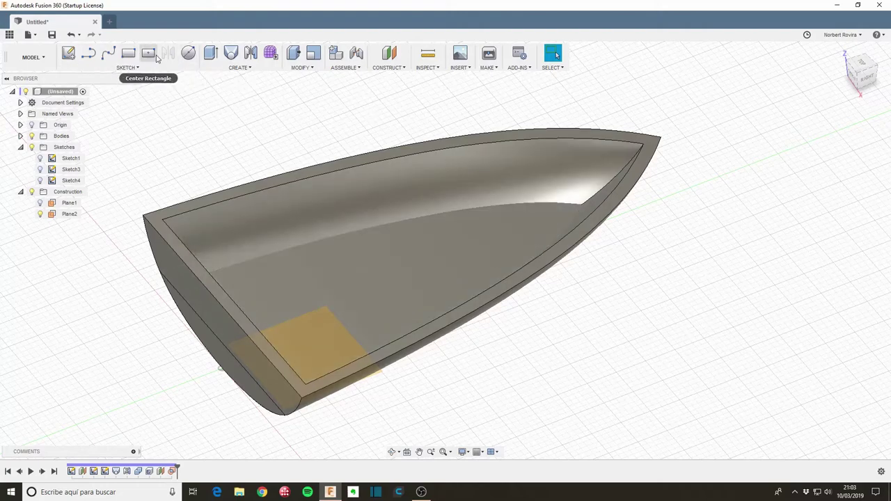
Sketch a centre rectangle of about 259.72 mm² midway along the hull floor.
click(149, 53)
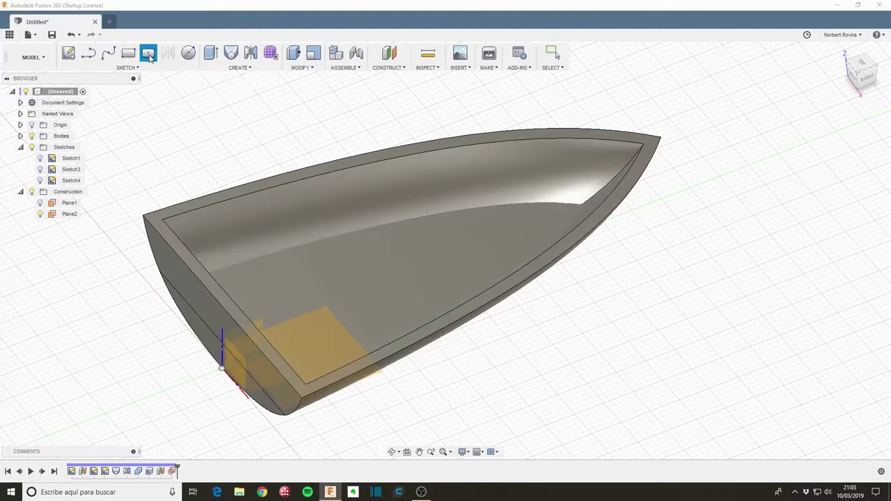
click(397, 289)
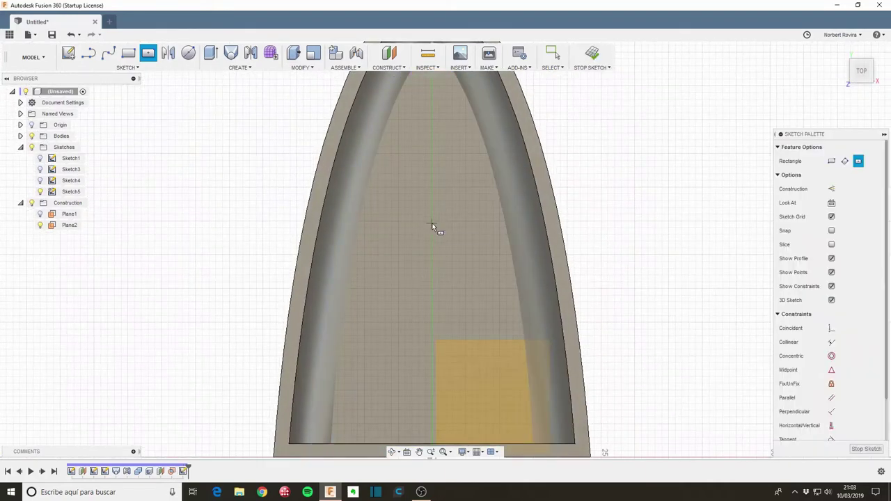
click(432, 225)
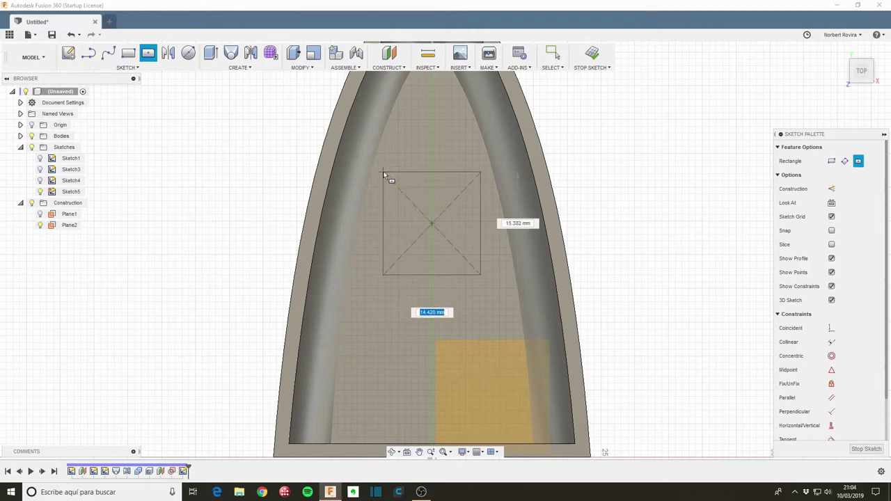
click(385, 161)
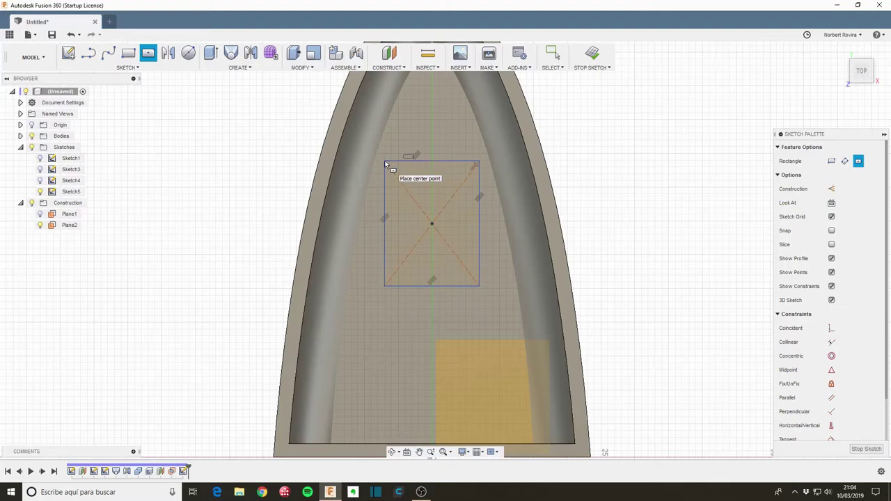
click(867, 449)
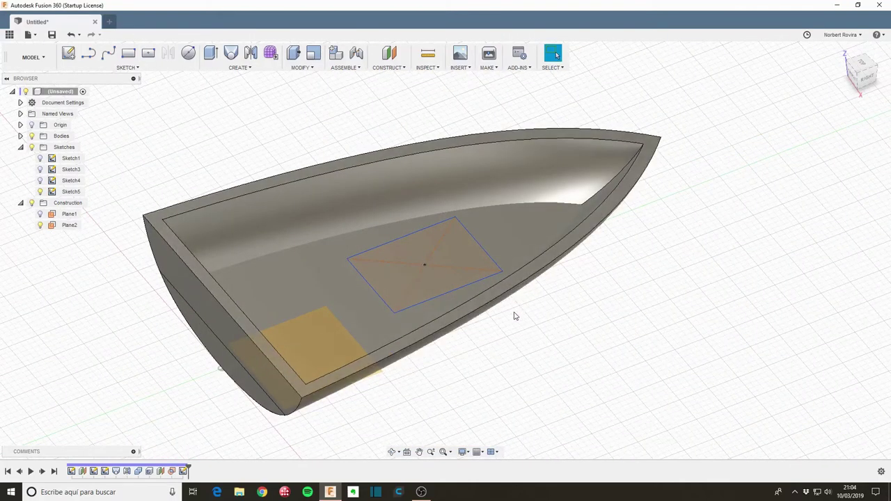
Extrude the rectangle 22 mm upward as a separate new body.
key(e)
click(436, 272)
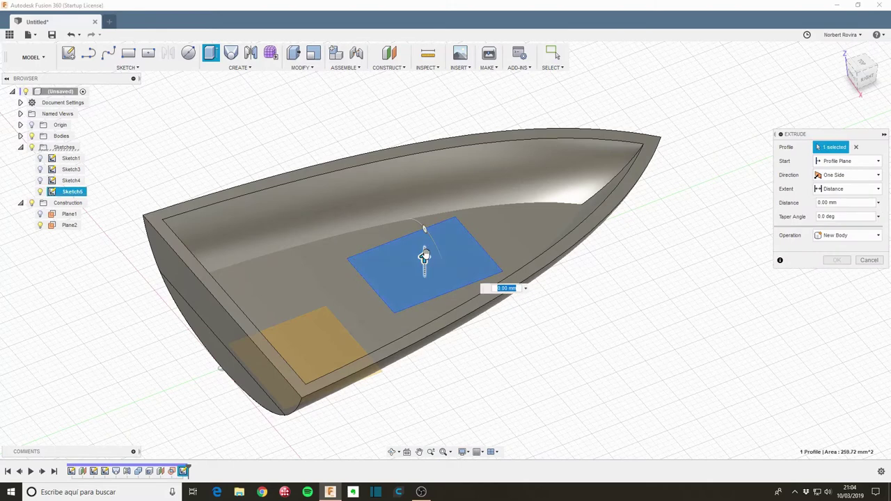
mouse_move(425, 253)
mouse_down()
mouse_move(433, 162)
mouse_move(425, 144)
mouse_up()
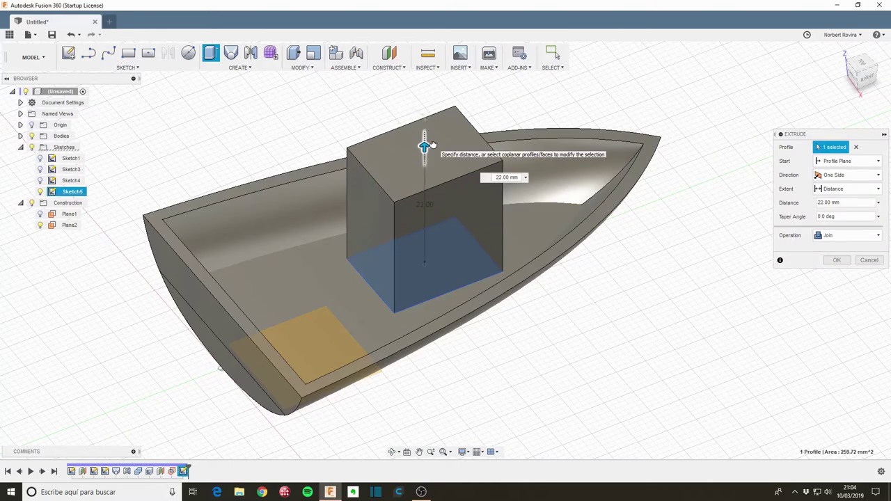
mouse_move(643, 322)
shift+middle_down()
mouse_move(636, 314)
mouse_move(654, 327)
shift+middle_up()
click(866, 237)
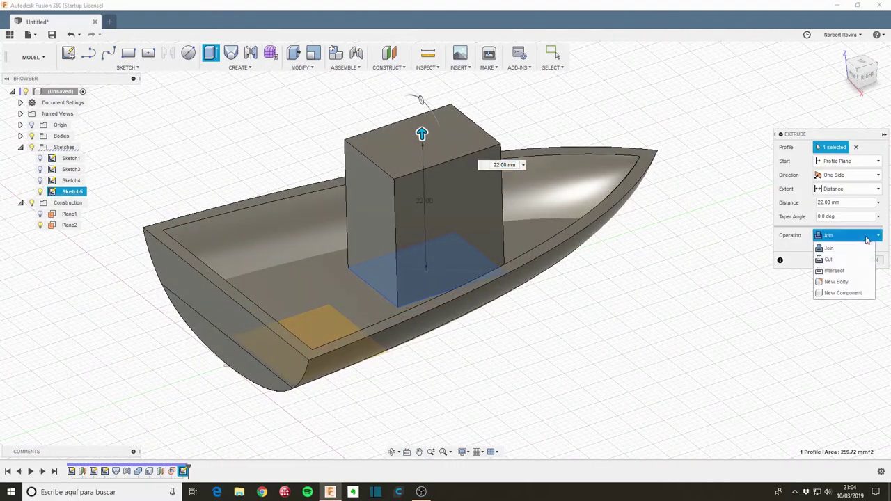
click(855, 281)
click(838, 262)
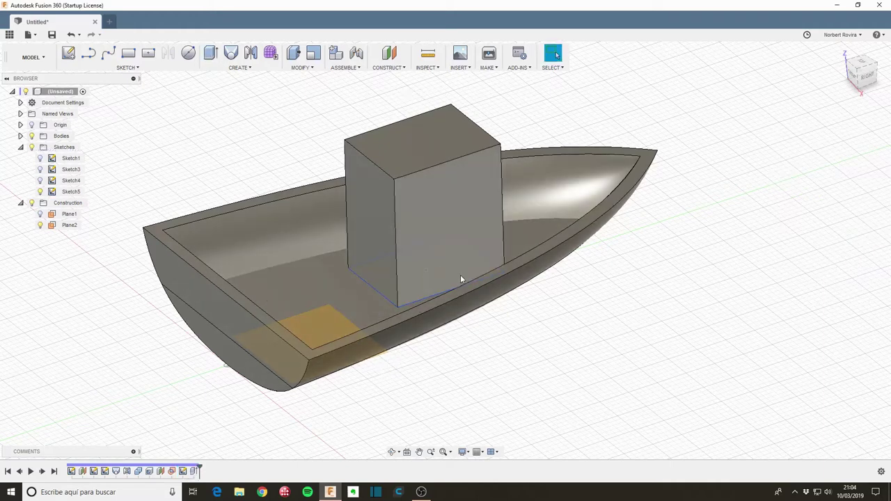
Start a new sketch on the box's front face and view it face-on.
key(s)
click(460, 250)
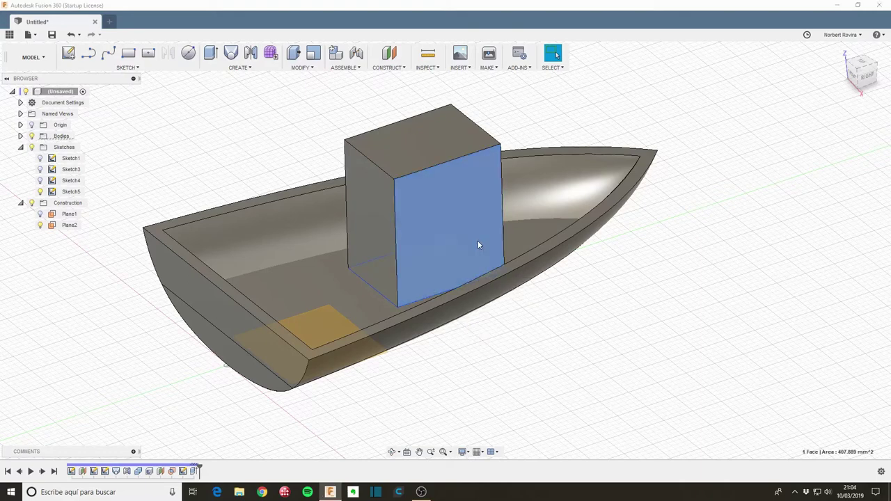
key(s)
click(553, 280)
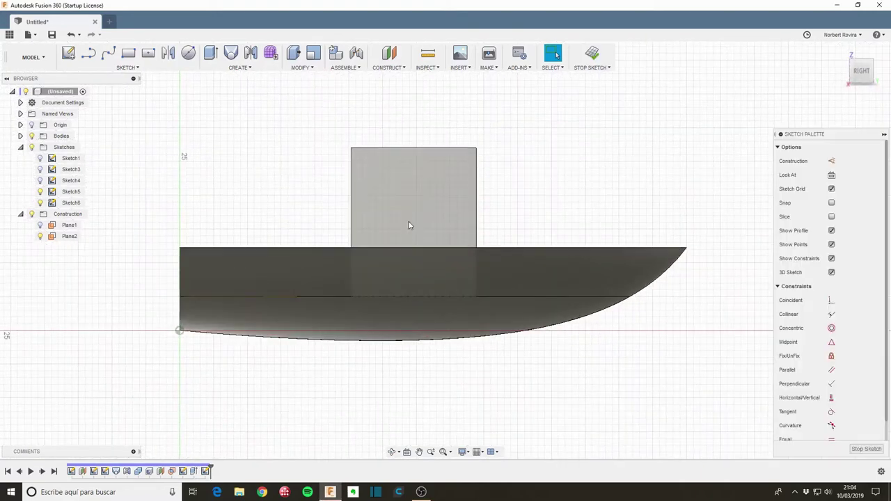
click(410, 226)
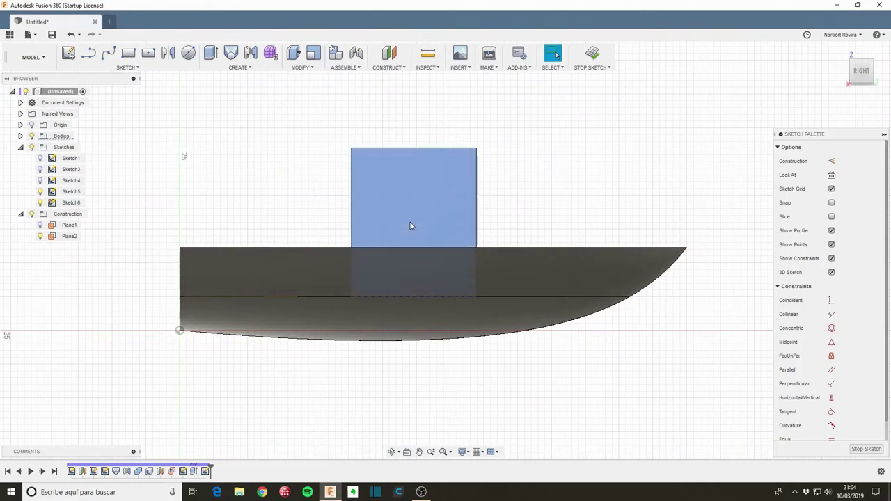
shift+middle_drag(568, 162, 567, 155)
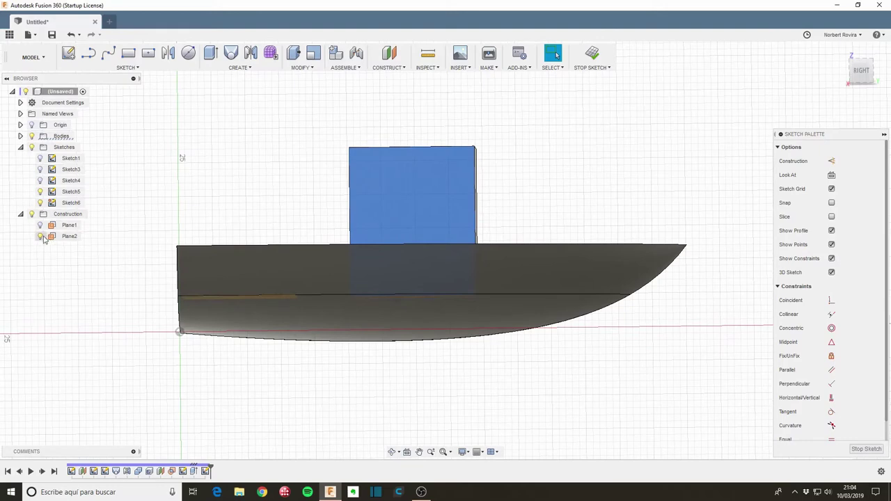
Hide the Body2 hull so only the box remains, and pick the Line tool.
click(21, 136)
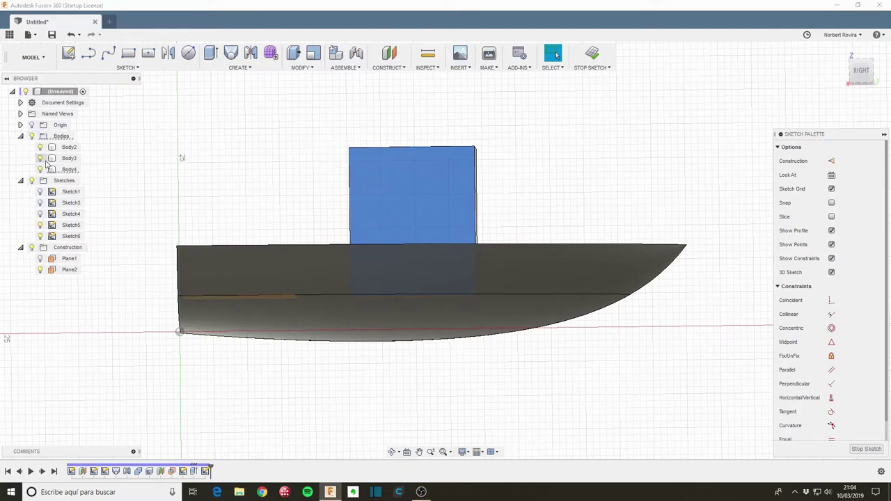
click(41, 158)
click(42, 159)
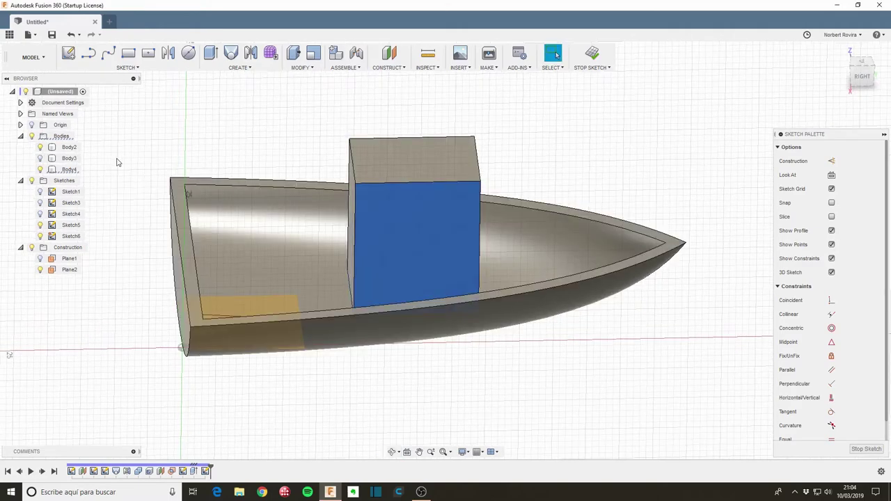
click(45, 149)
click(41, 147)
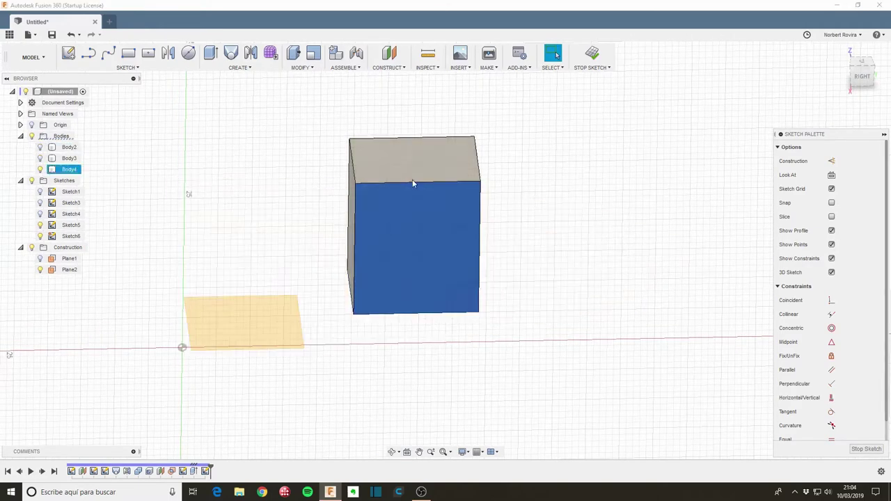
shift+middle_drag(550, 230, 581, 218)
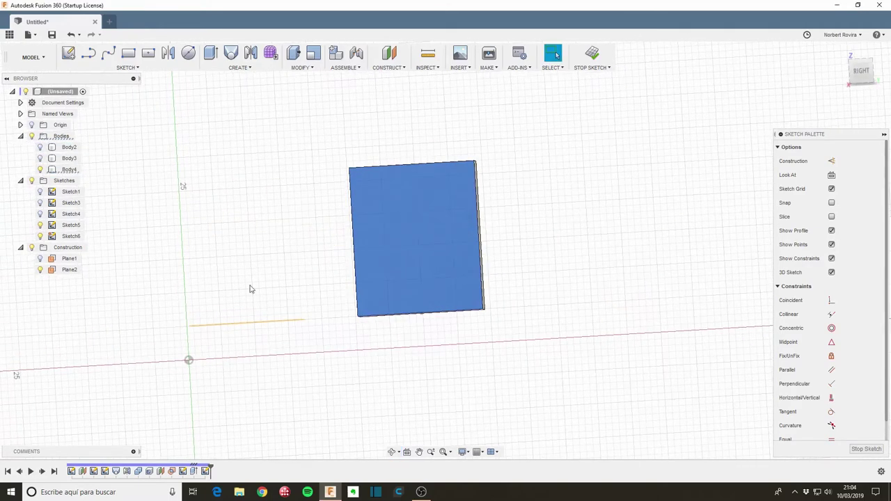
key(s)
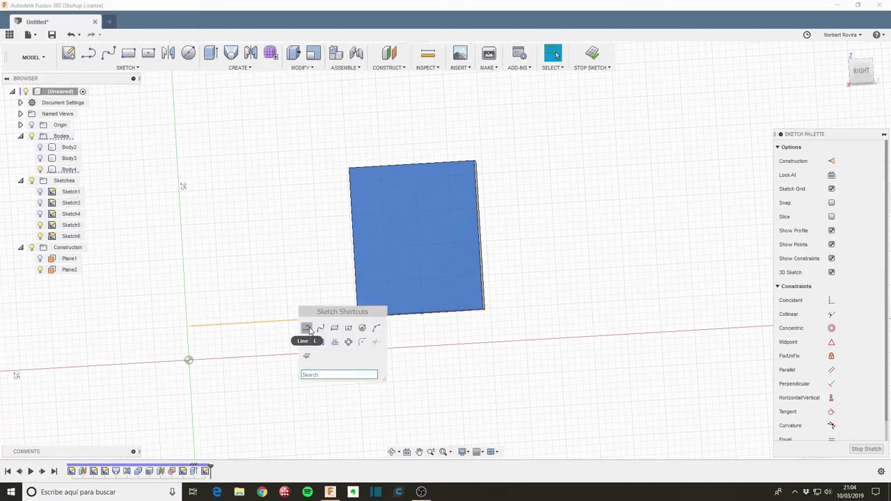
click(309, 328)
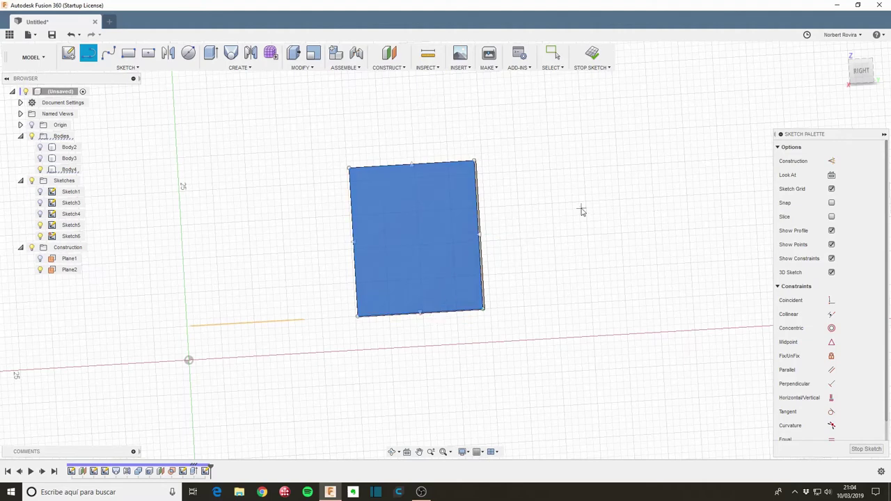
Project the box's whole front face outline into the sketch as reference edges.
key(p)
click(481, 293)
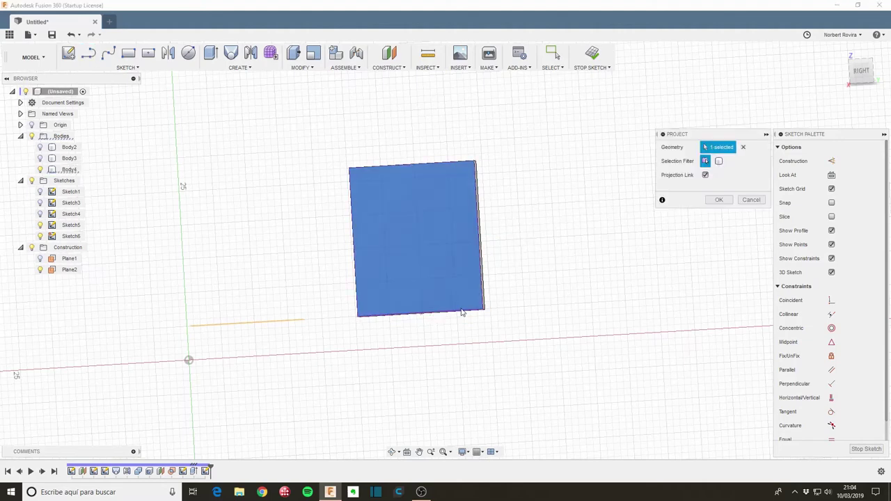
mouse_move(529, 244)
shift+middle_down()
mouse_move(547, 271)
mouse_move(539, 235)
mouse_move(535, 244)
shift+middle_up()
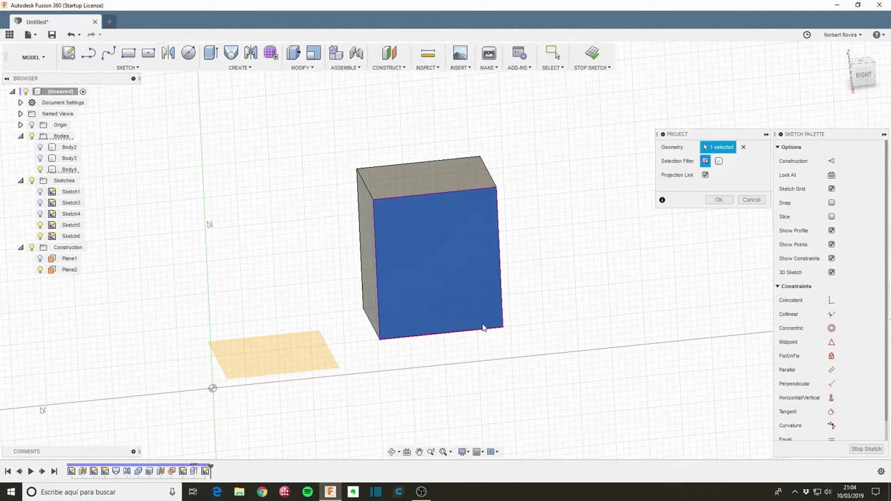
click(484, 328)
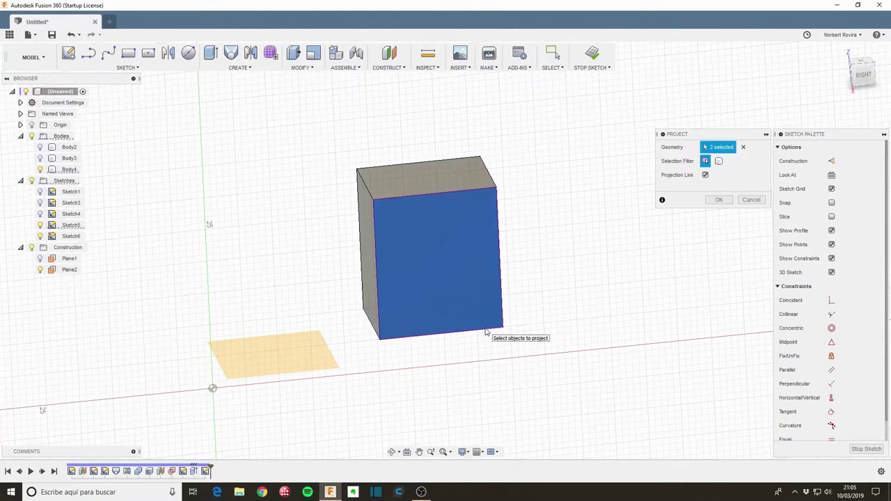
click(743, 147)
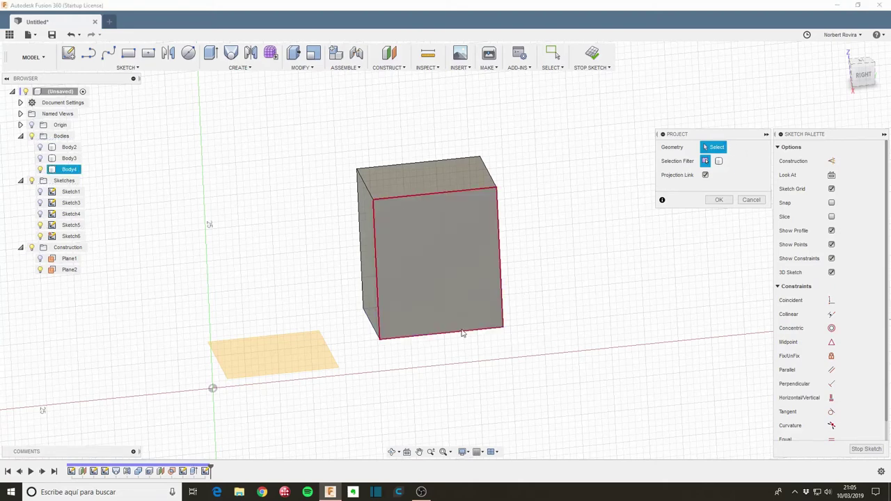
click(475, 268)
click(718, 200)
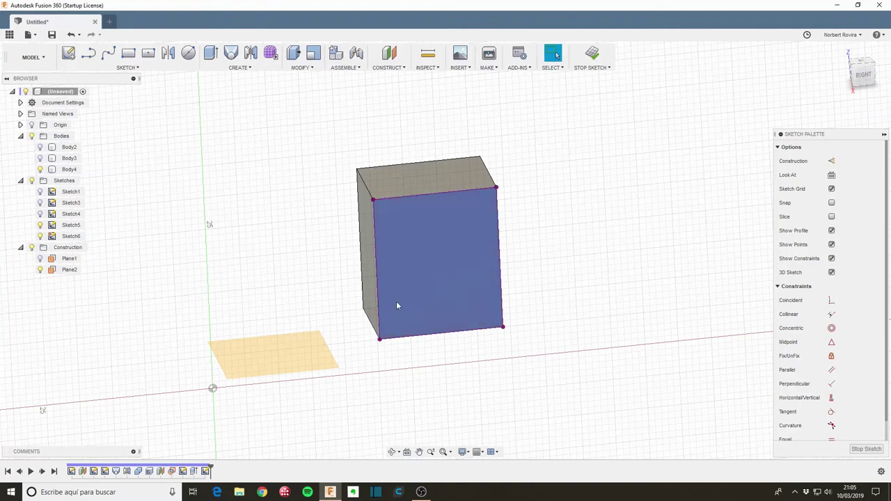
shift+middle_drag(432, 355, 432, 312)
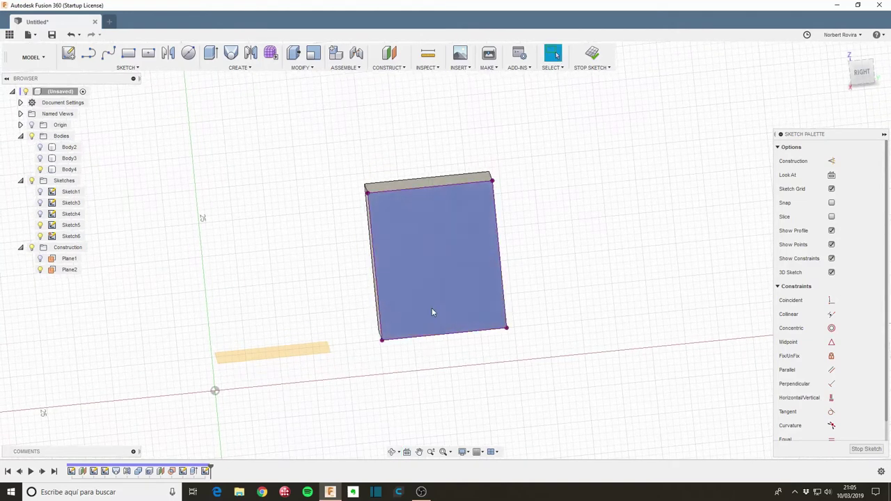
Draw a U-shaped door: two vertical lines from the bottom edge joined by a tangent arc.
key(s)
click(472, 326)
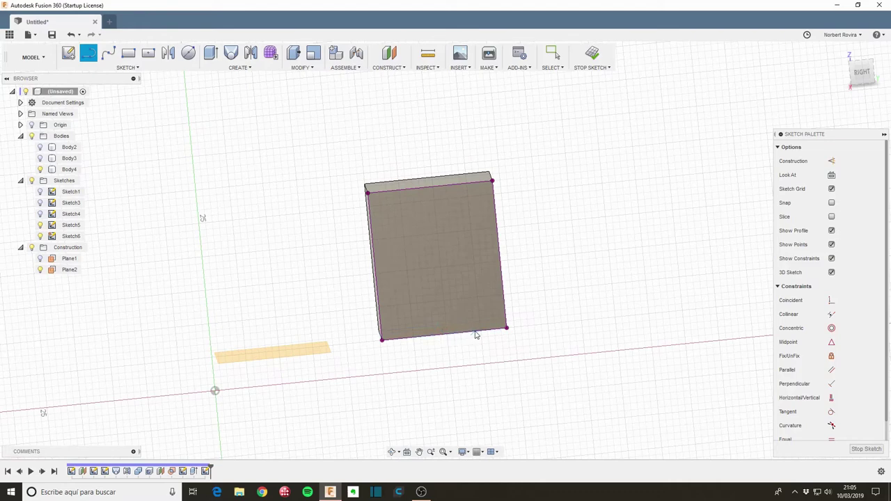
click(474, 333)
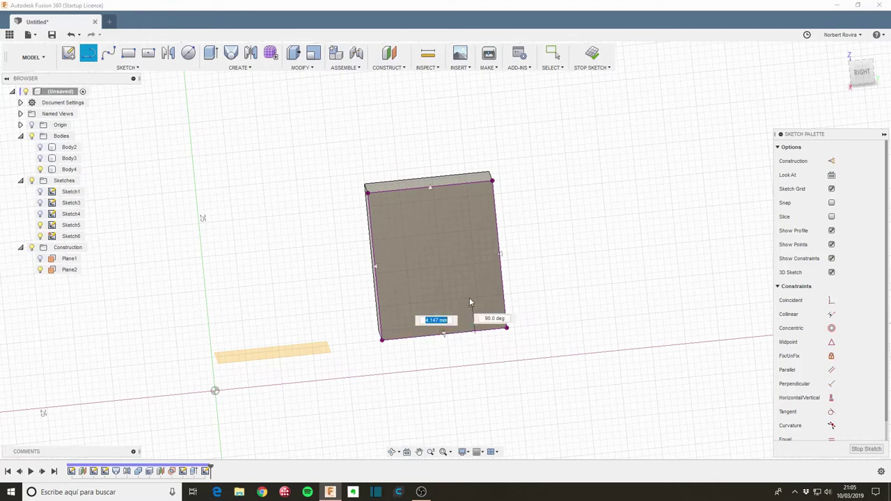
click(464, 244)
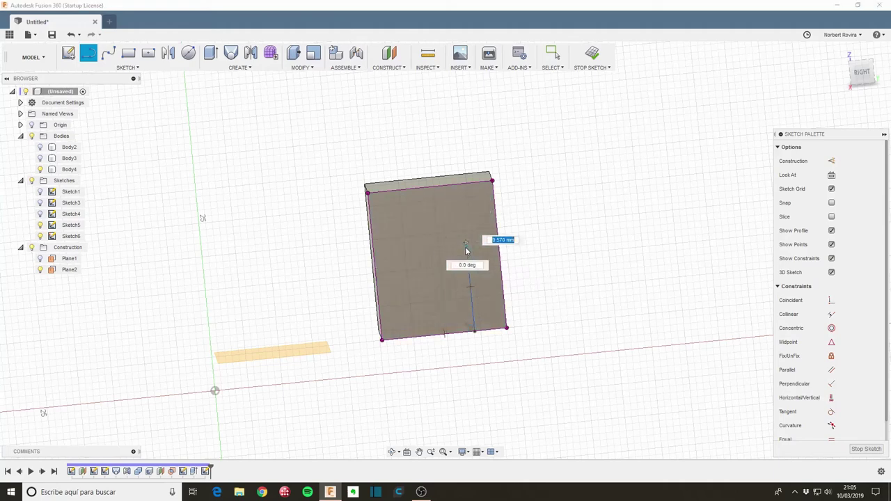
drag(465, 244, 434, 222)
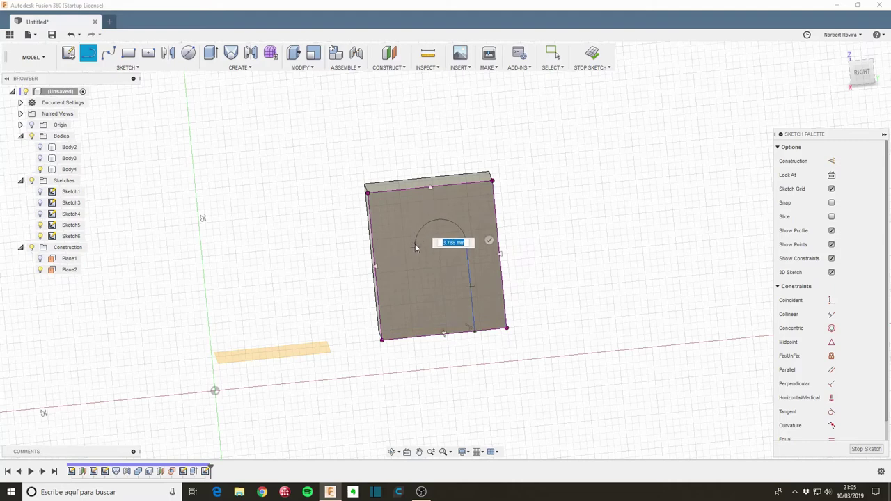
drag(415, 247, 415, 247)
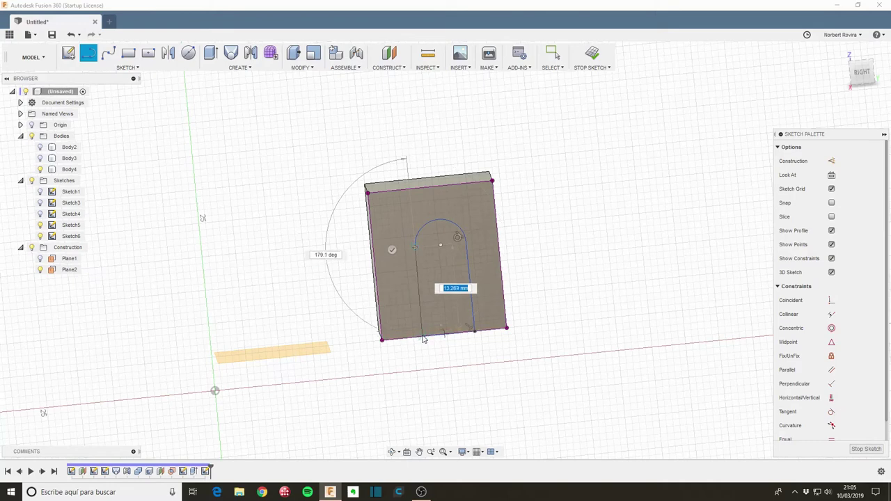
click(424, 339)
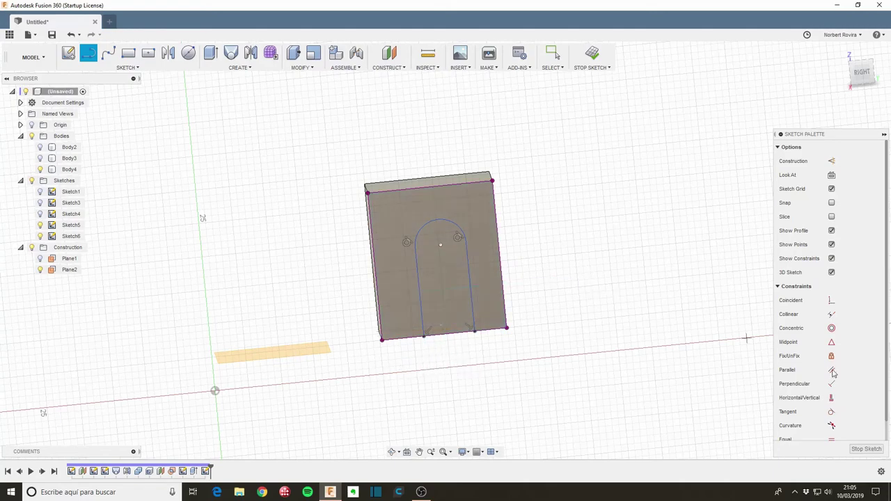
click(867, 449)
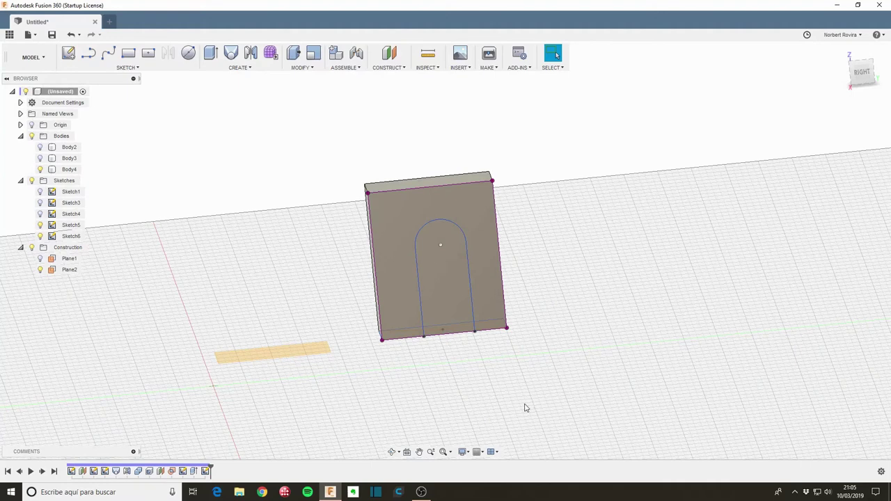
Cut-extrude the arch profile through the box up to its far face.
key(e)
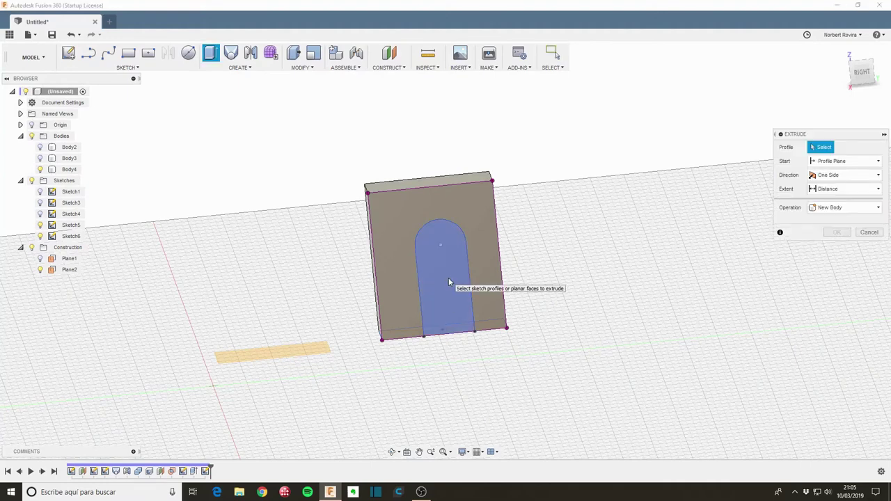
click(448, 278)
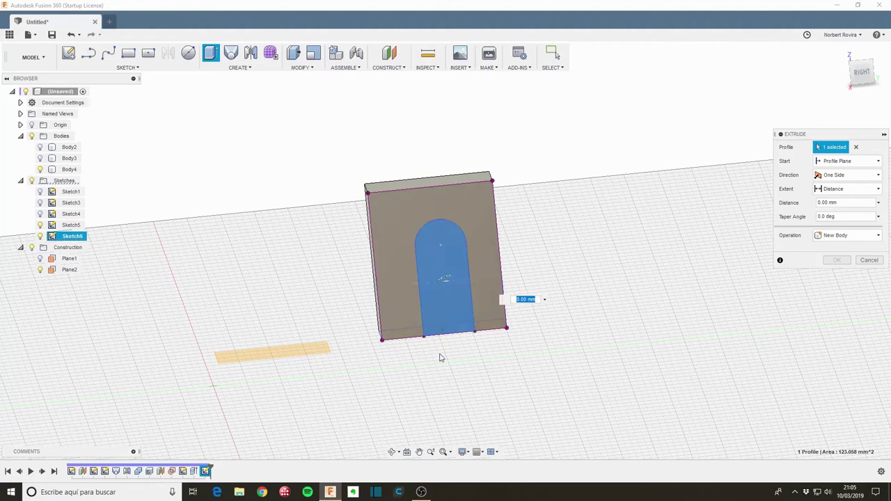
shift+middle_drag(439, 358, 425, 364)
drag(441, 279, 409, 260)
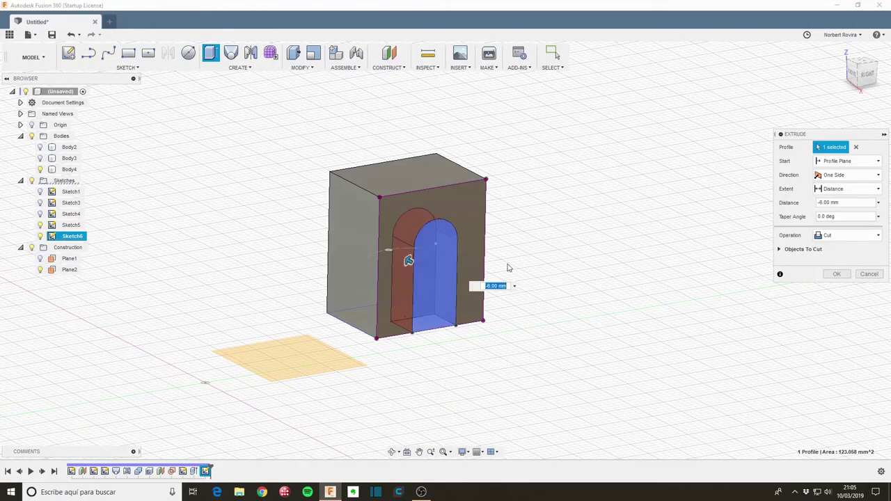
click(874, 190)
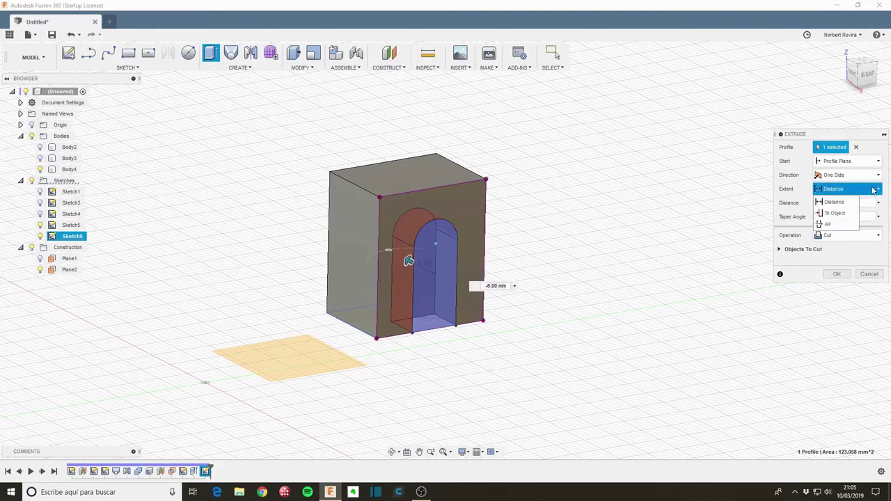
click(836, 213)
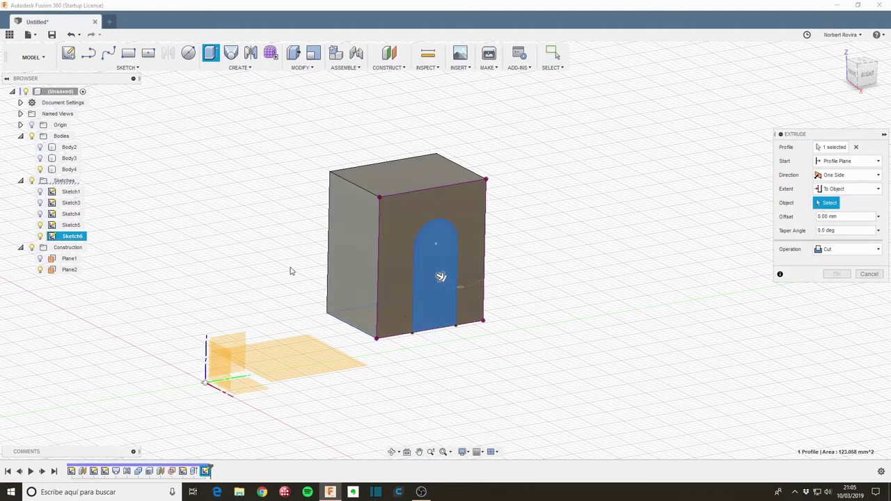
shift+middle_drag(290, 269, 307, 174)
click(309, 174)
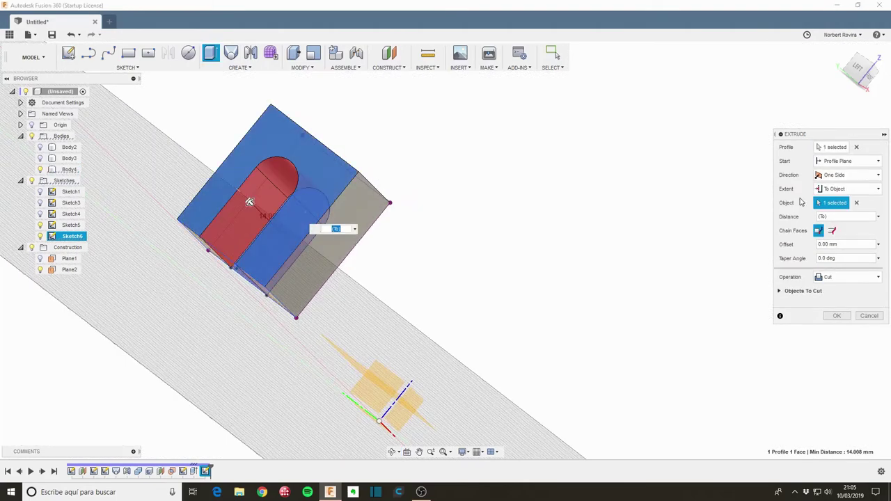
click(837, 315)
mouse_move(391, 242)
shift+middle_down()
mouse_move(342, 197)
mouse_move(300, 195)
mouse_move(302, 187)
mouse_move(301, 198)
mouse_move(341, 209)
mouse_move(307, 203)
mouse_move(292, 185)
mouse_move(318, 204)
shift+middle_up()
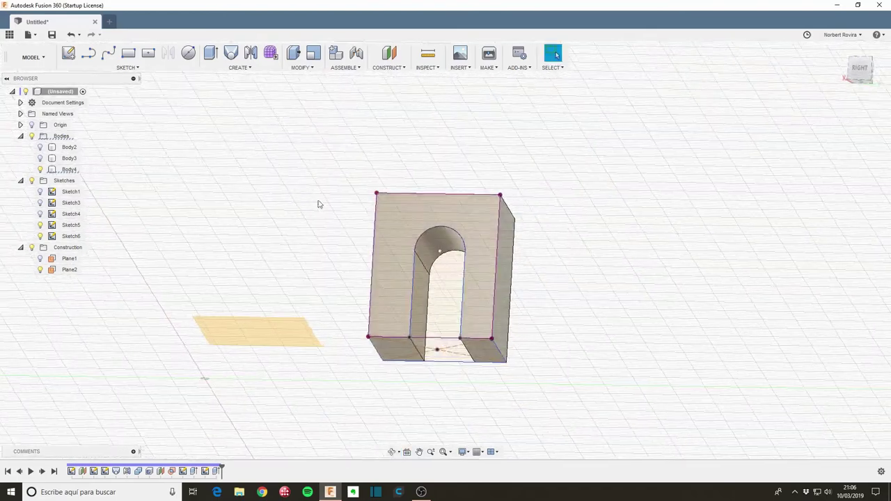
Shell the box 2 mm inward, leaving both bottom faces and the arch's inner face open.
key(s)
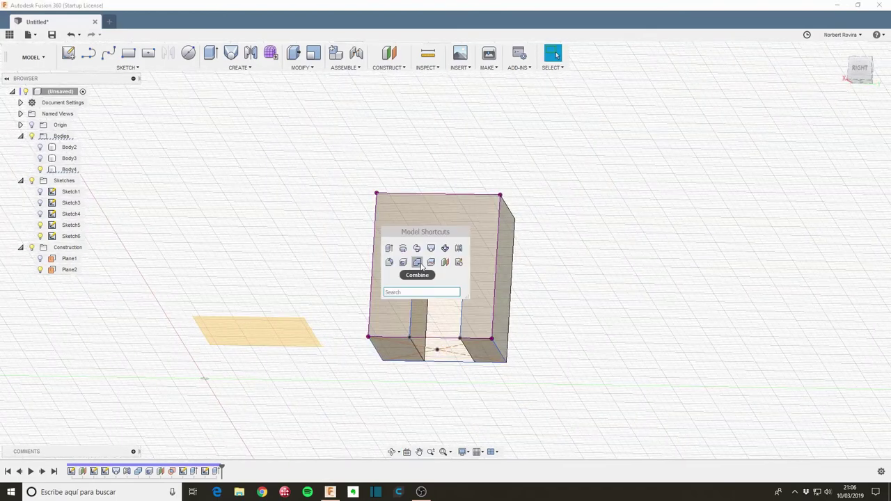
click(403, 259)
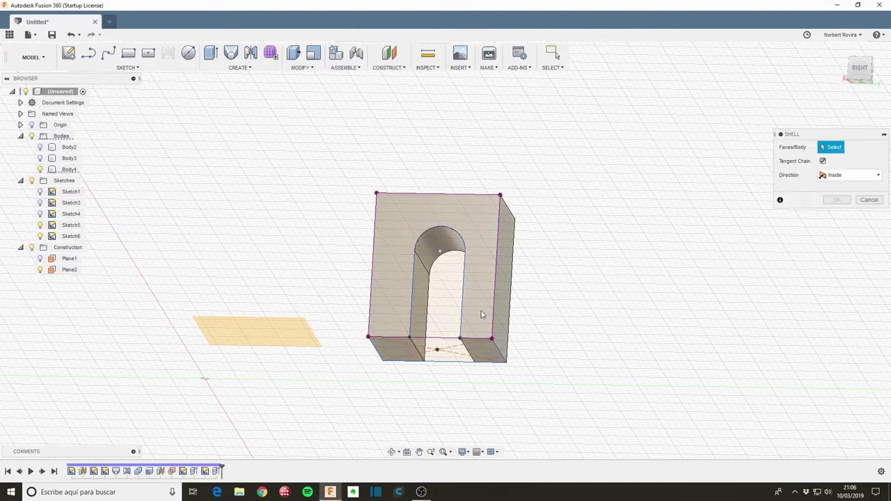
shift+middle_drag(484, 312, 556, 273)
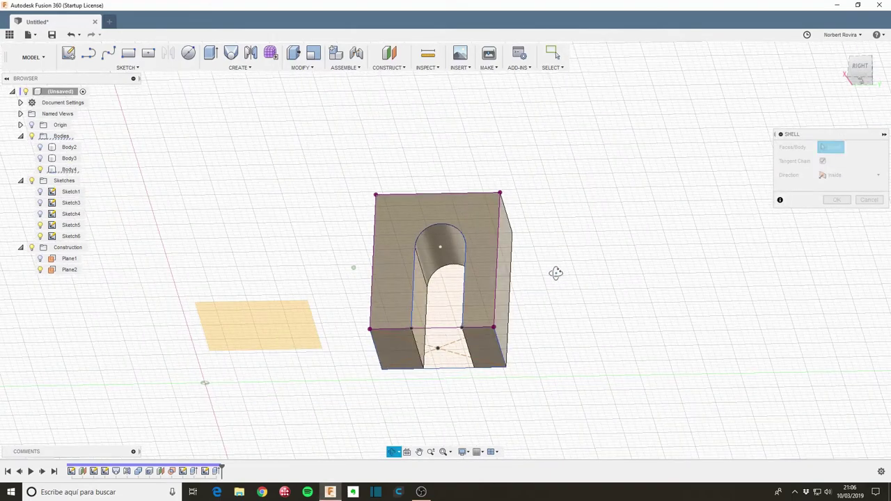
click(394, 348)
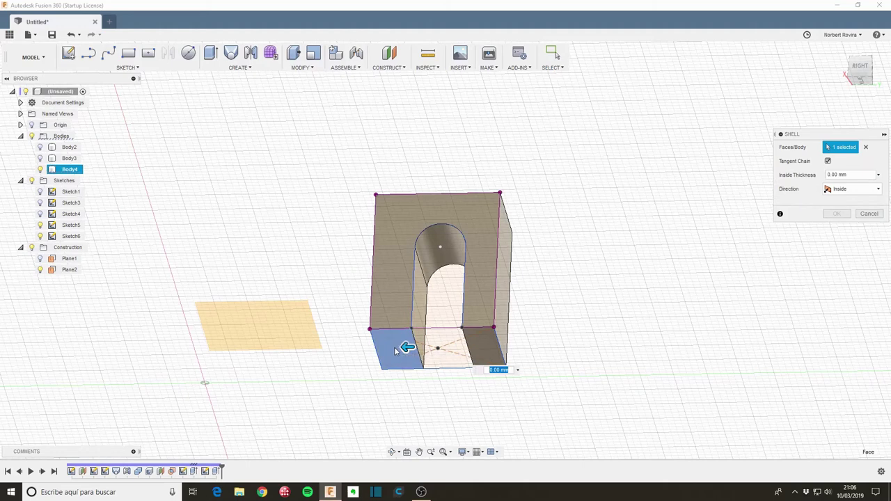
click(421, 300)
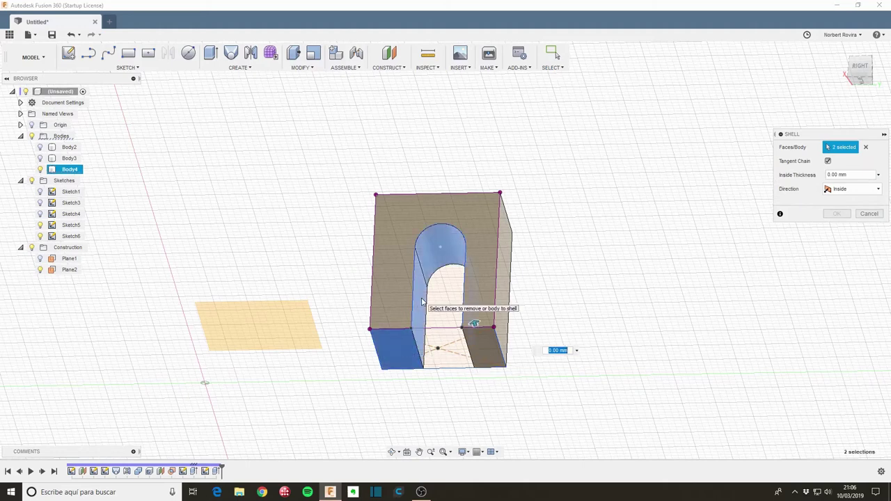
click(478, 346)
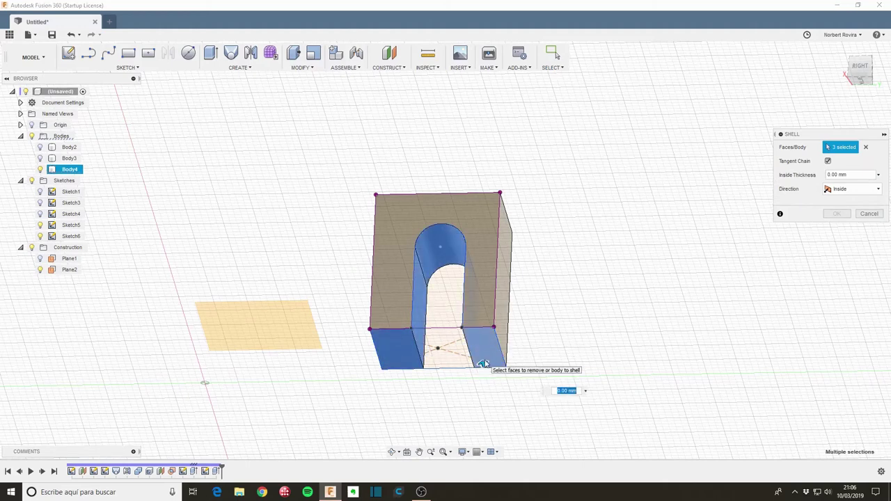
text(2)
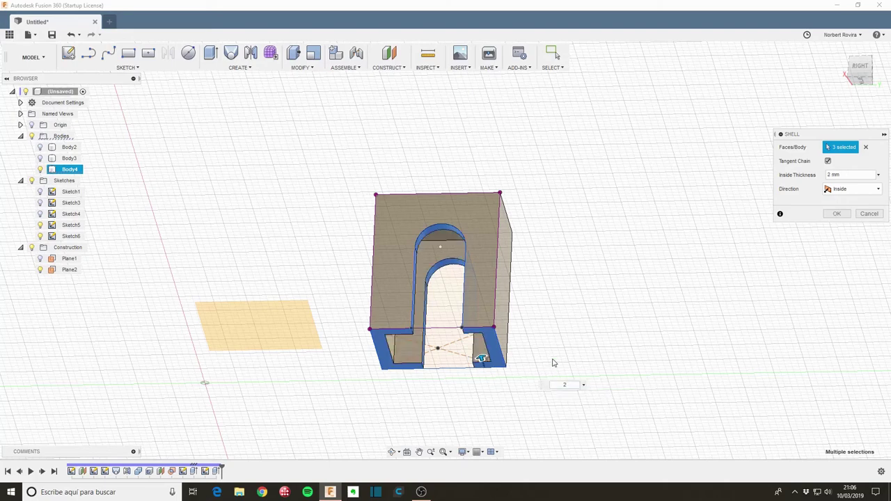
shift+middle_drag(570, 259, 569, 328)
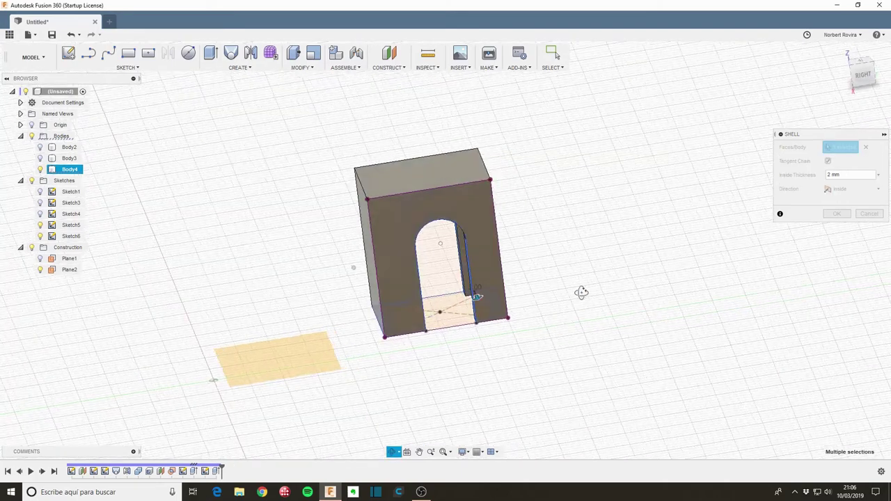
click(838, 216)
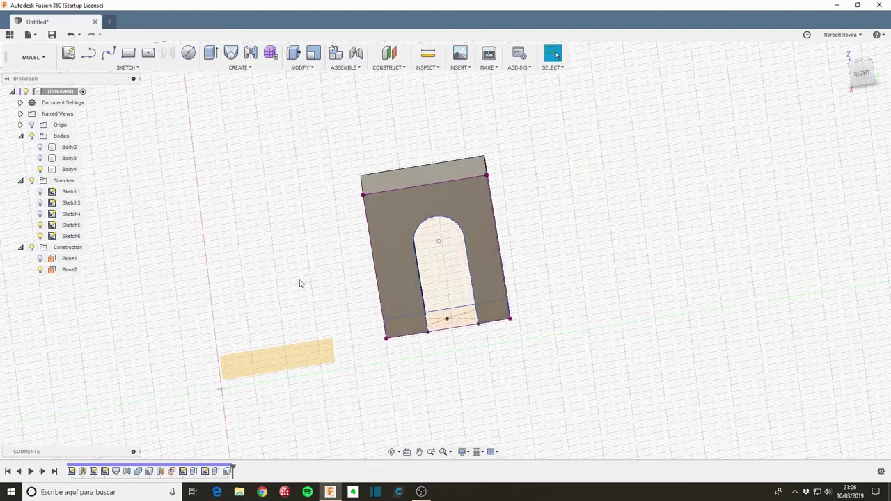
Start a new sketch on the cabin's side face and project the face outline into it.
mouse_move(301, 283)
shift+middle_down()
mouse_move(314, 255)
mouse_move(265, 261)
shift+middle_up()
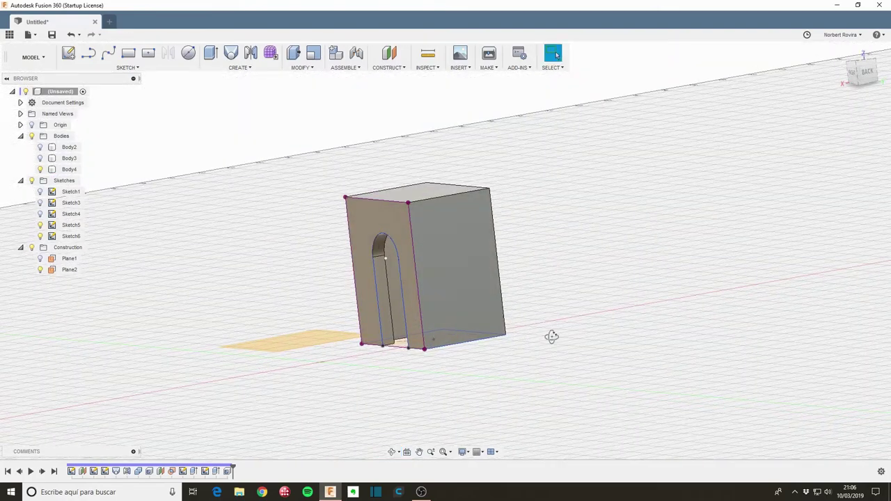
shift+middle_drag(552, 337, 537, 341)
key(s)
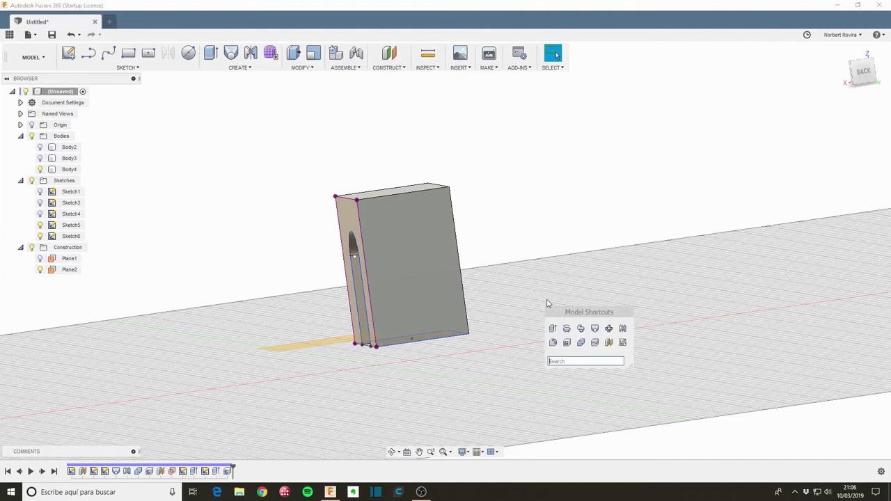
click(622, 343)
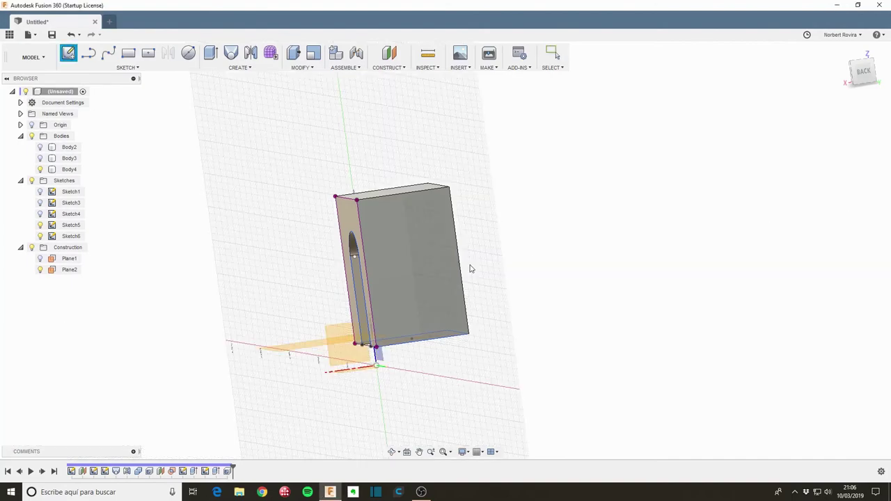
click(416, 258)
key(p)
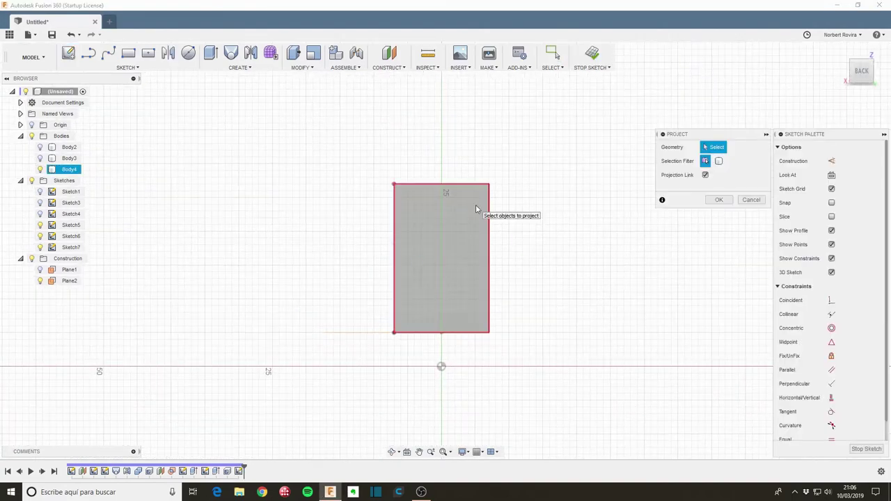
click(476, 207)
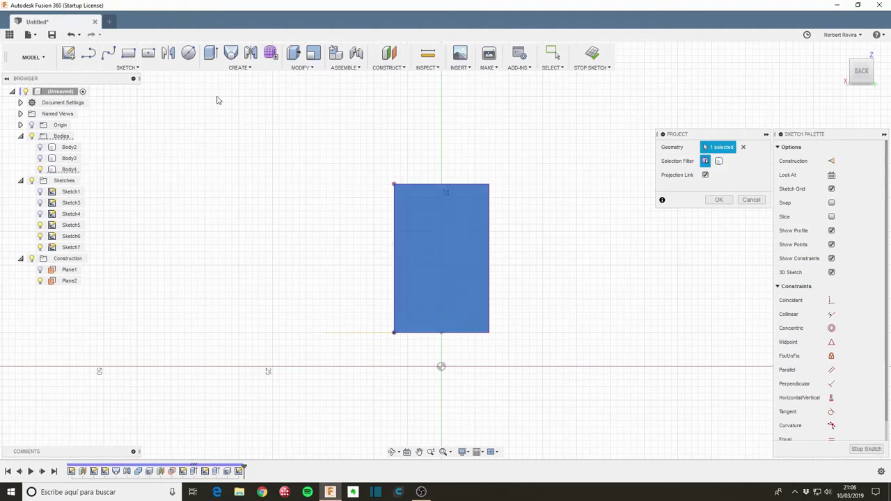
Draw a large centre rectangle with a smaller centre rectangle near its top, then finish the sketch.
click(149, 54)
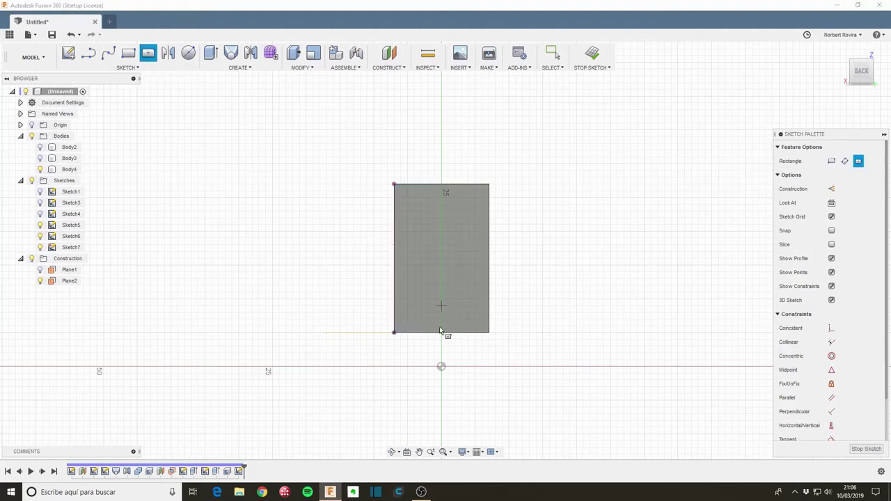
click(441, 248)
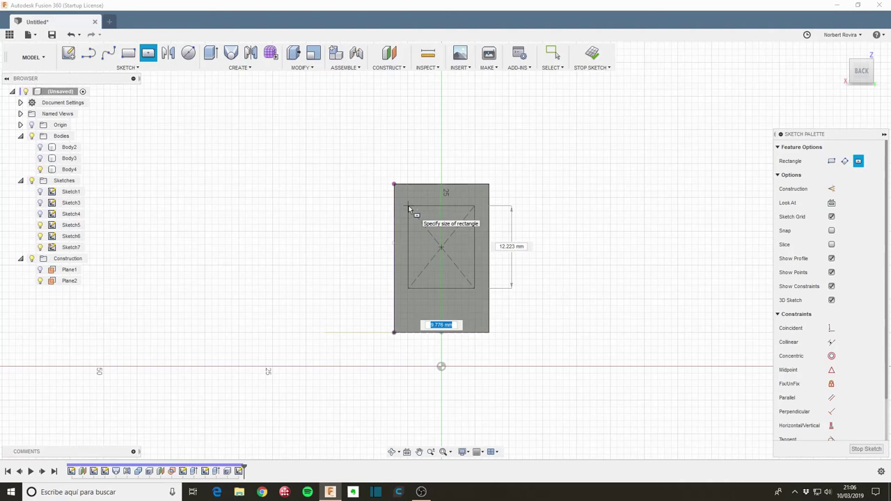
click(409, 209)
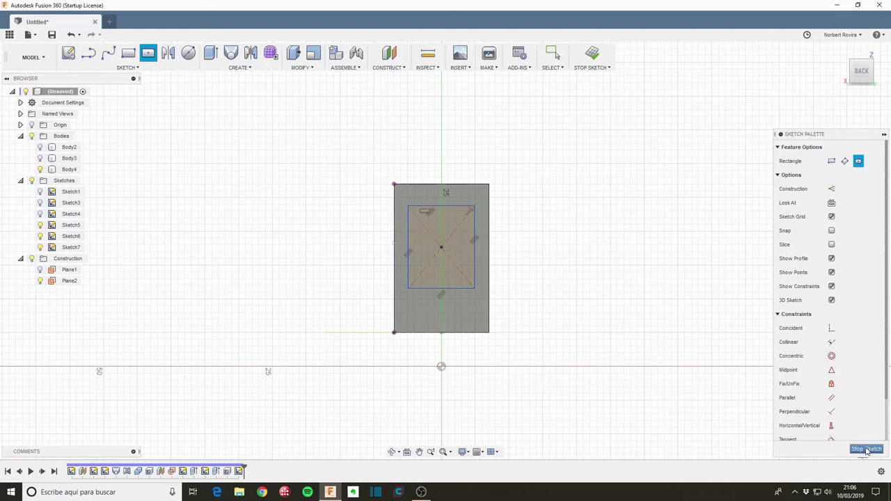
click(440, 230)
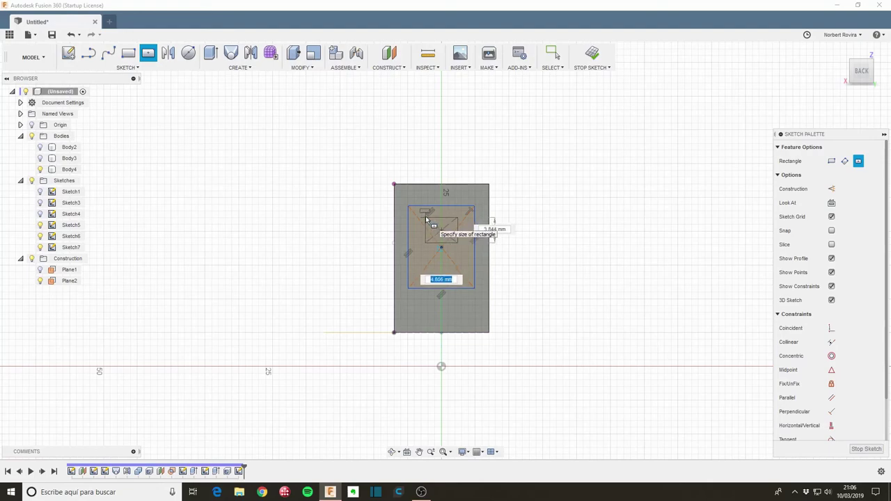
click(426, 218)
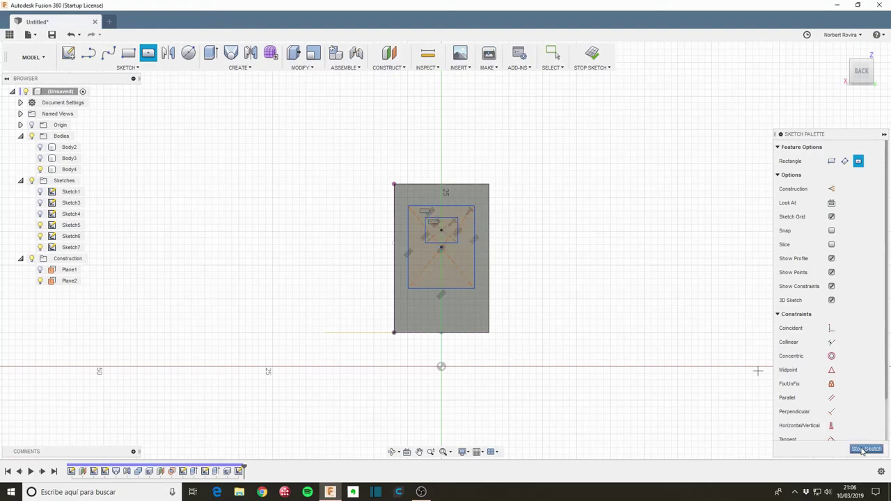
click(866, 448)
Extrude the window frame profiles and inner rectangle as a 4 mm cut into the side wall.
shift+middle_drag(324, 263, 326, 263)
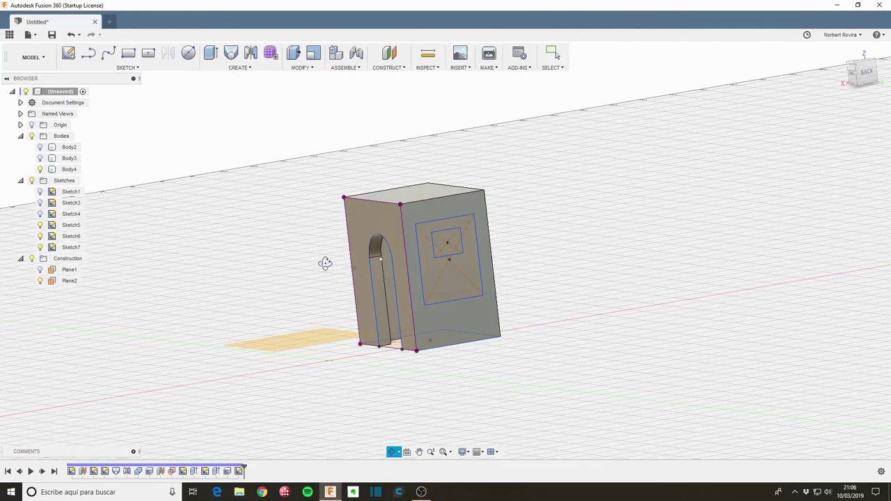
key(Escape)
click(466, 281)
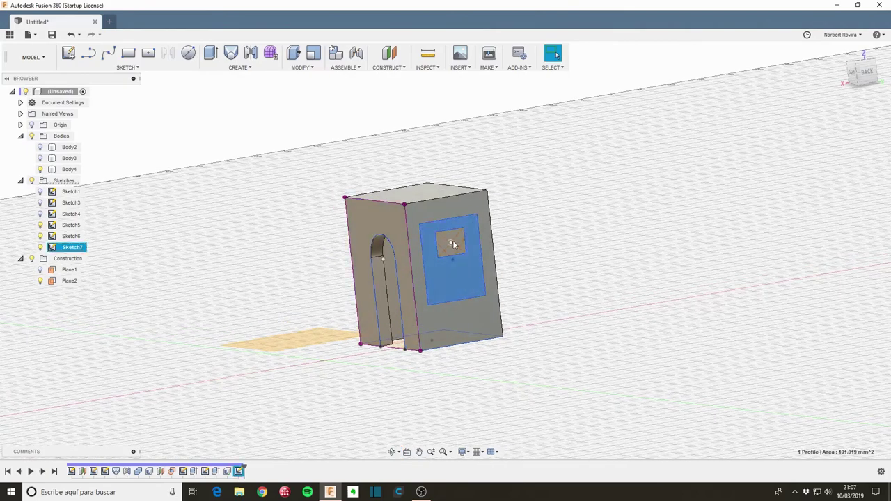
ctrl+click(457, 240)
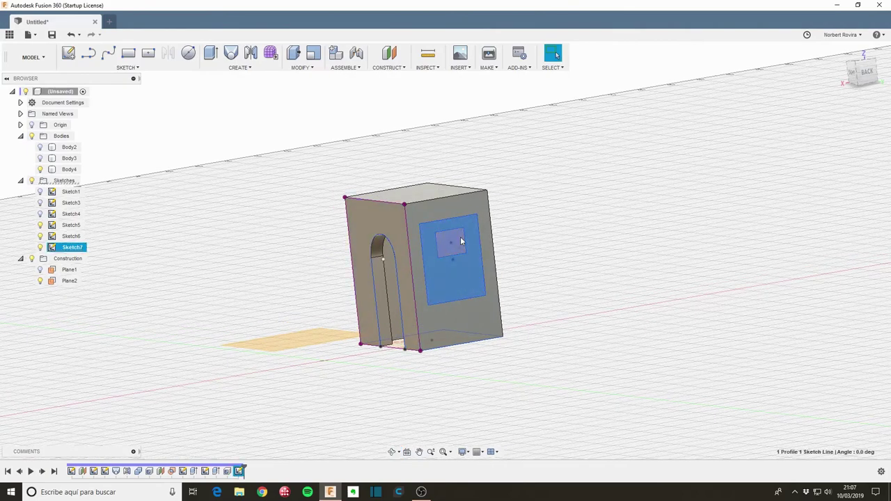
key(e)
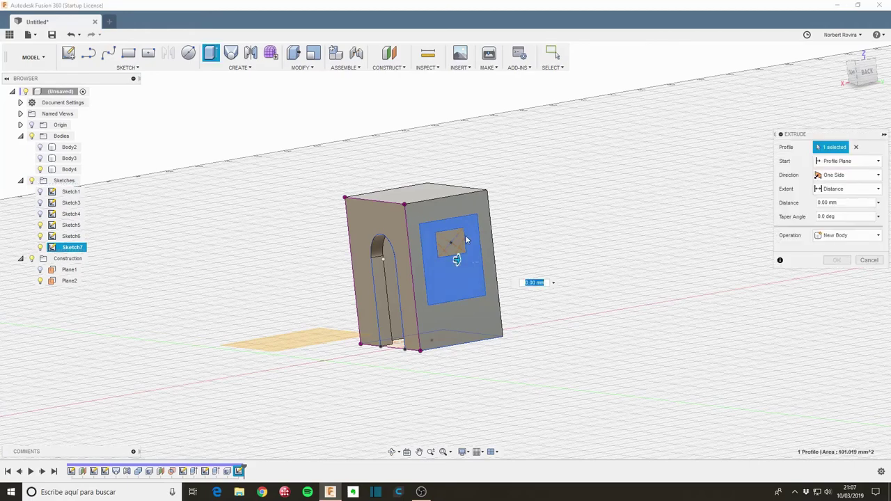
click(453, 241)
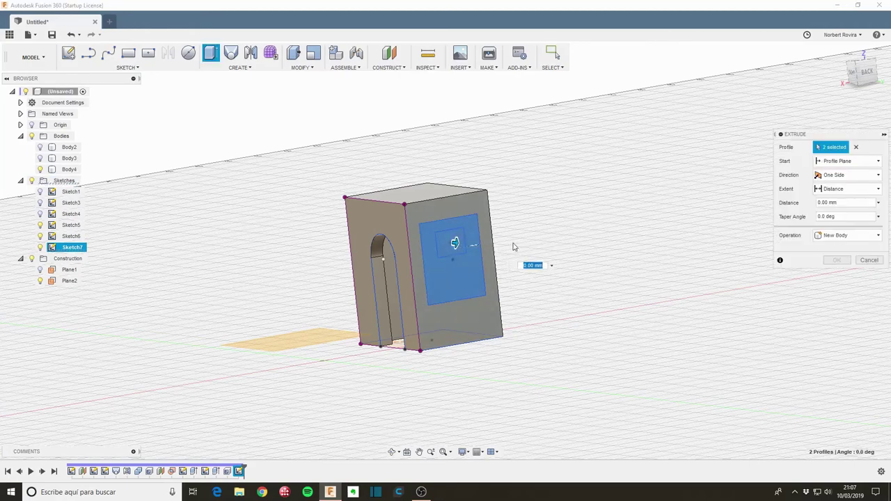
mouse_move(516, 247)
shift+middle_down()
mouse_move(541, 221)
mouse_move(561, 218)
mouse_move(513, 243)
shift+middle_up()
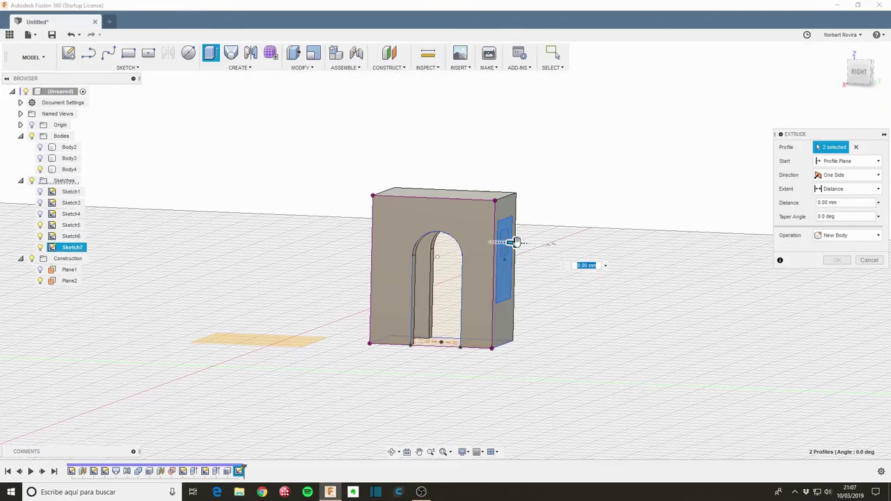
drag(513, 243, 489, 241)
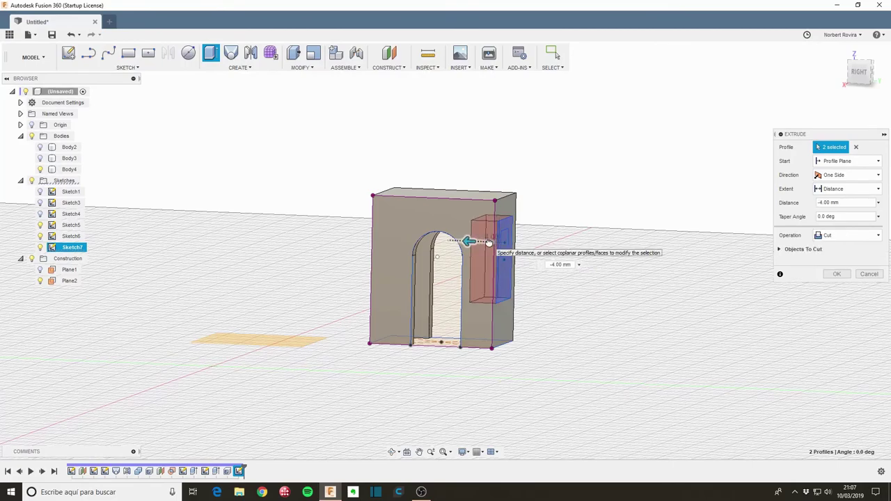
shift+middle_drag(398, 312, 461, 303)
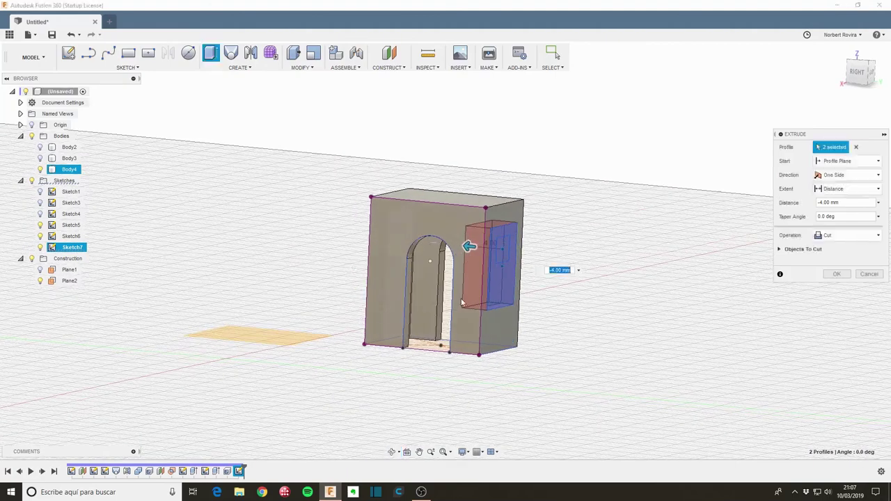
click(837, 273)
Cut the small inner rectangle 27 mm right through the cabin.
shift+middle_drag(562, 264, 513, 263)
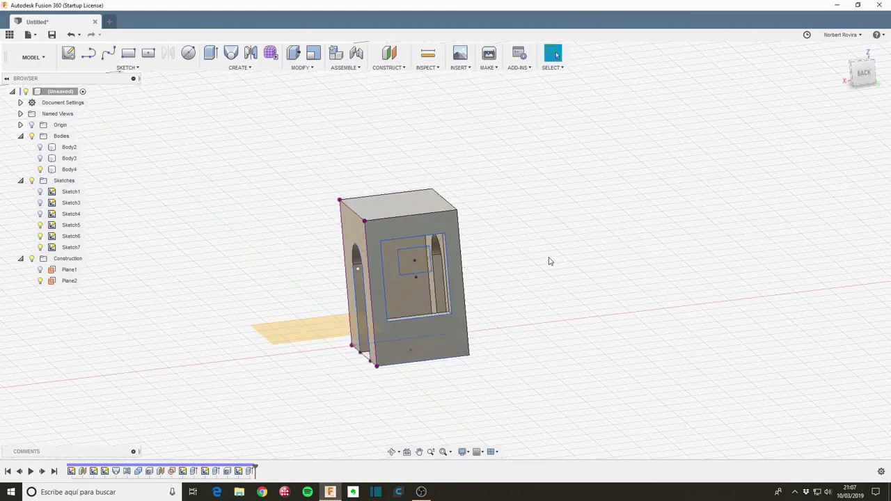
key(e)
click(417, 261)
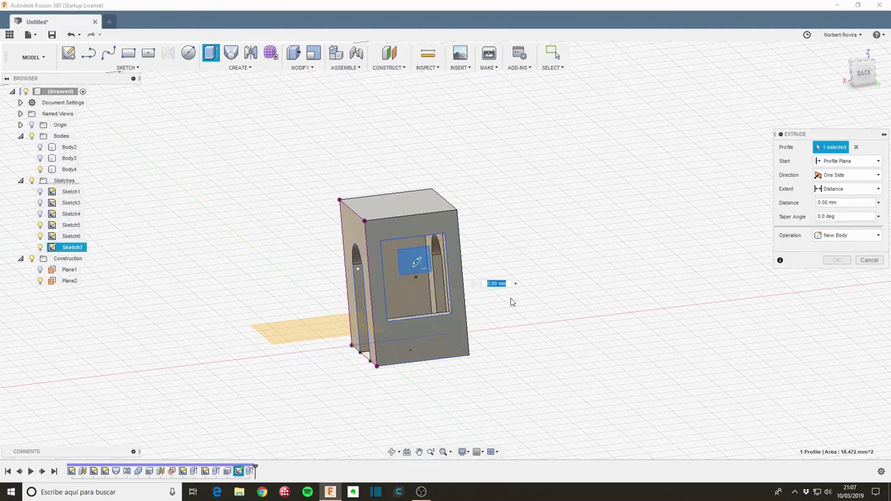
mouse_move(512, 301)
shift+middle_down()
mouse_move(561, 299)
mouse_move(513, 282)
shift+middle_up()
drag(506, 260, 342, 238)
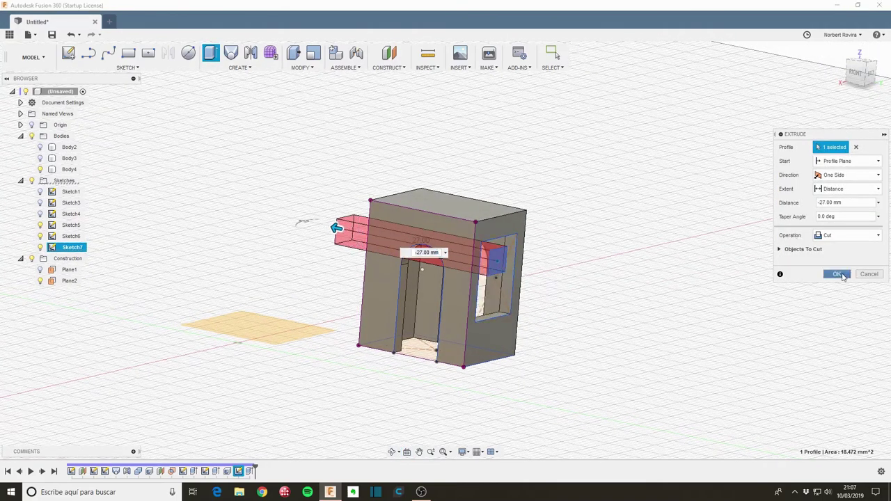
click(839, 274)
shift+middle_drag(482, 350, 529, 335)
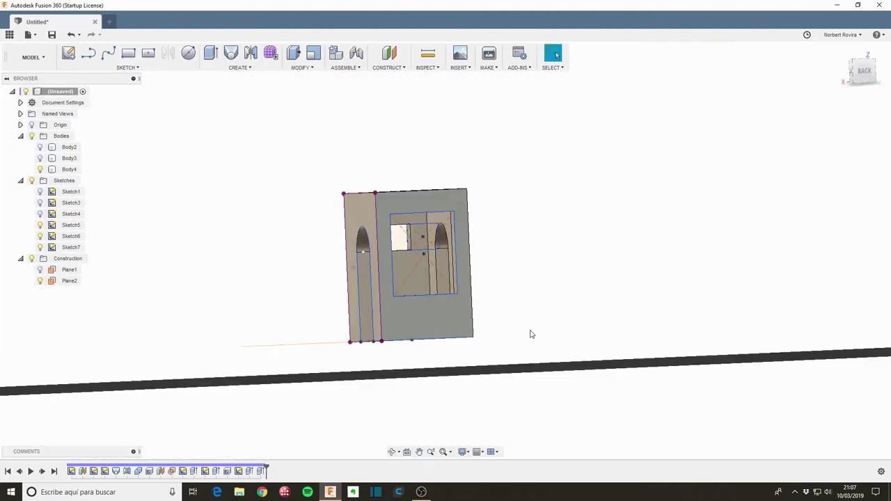
Unhide both hull bodies in the Browser and orbit to view the whole boat.
click(39, 158)
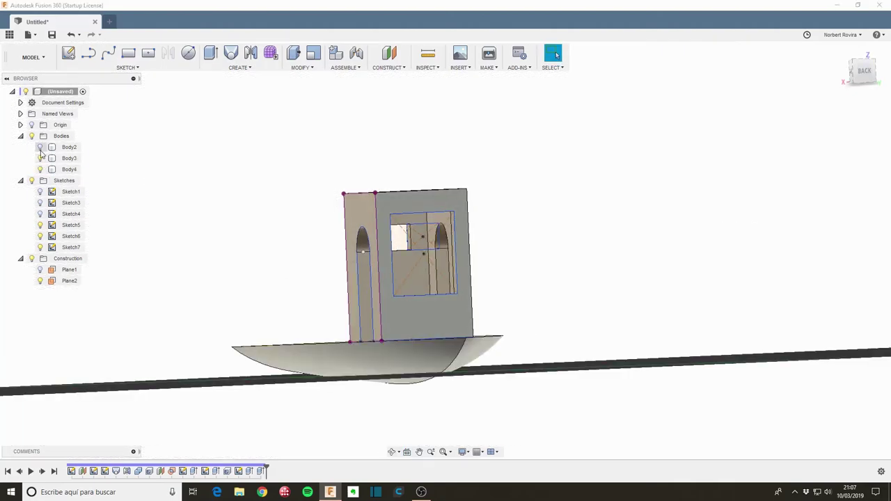
click(40, 147)
mouse_move(498, 241)
shift+middle_down()
mouse_move(565, 239)
mouse_move(551, 233)
shift+middle_up()
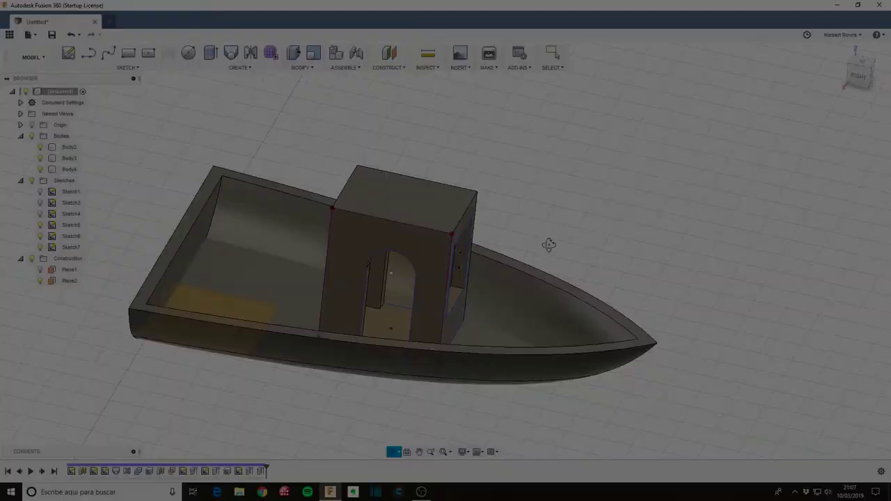